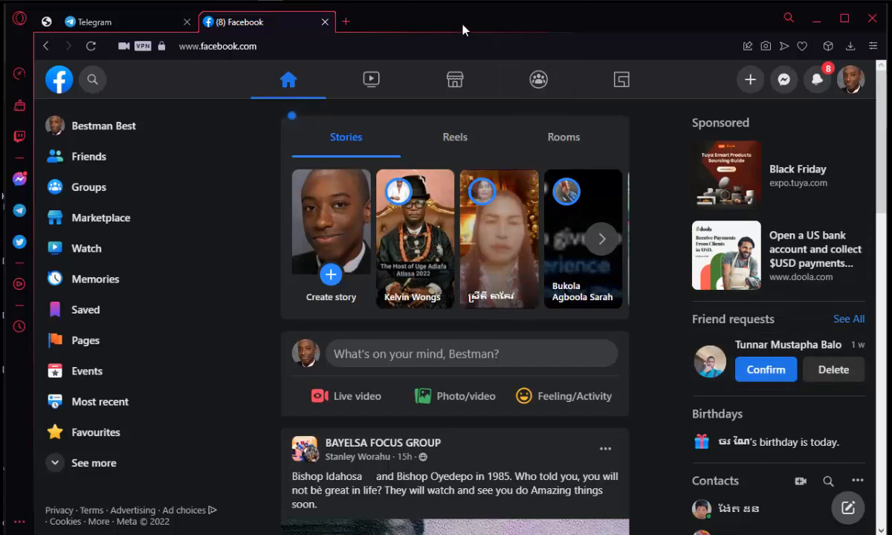
{"action": "left_click", "coordinate": [575, 1]}
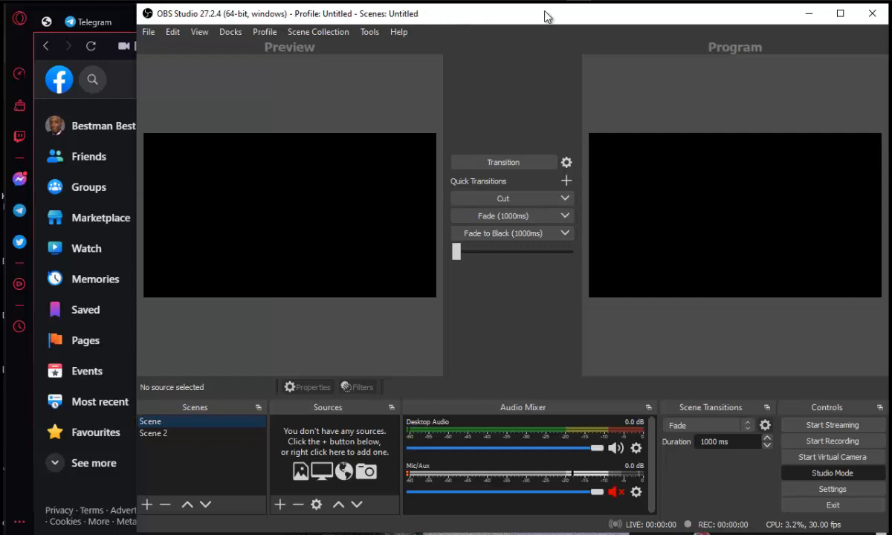
{"action": "left_click", "coordinate": [810, 18]}
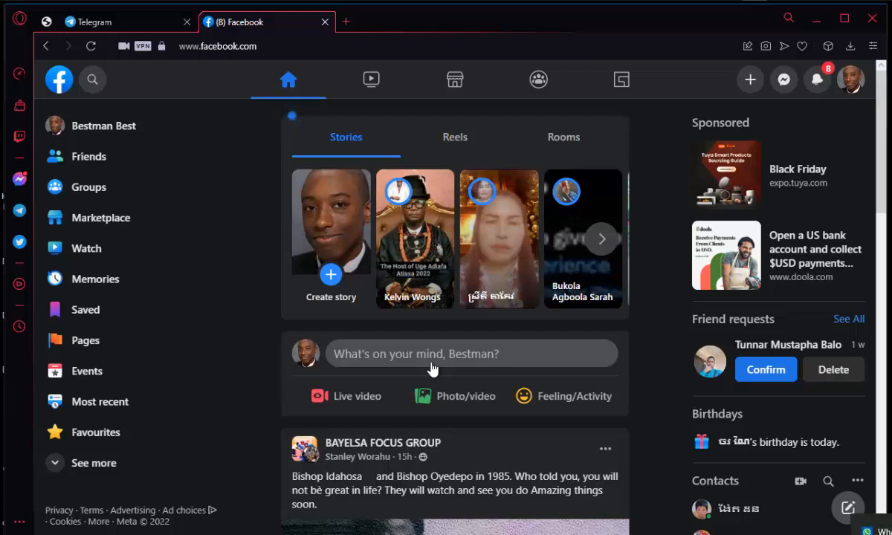
{"action": "left_click", "coordinate": [578, 0]}
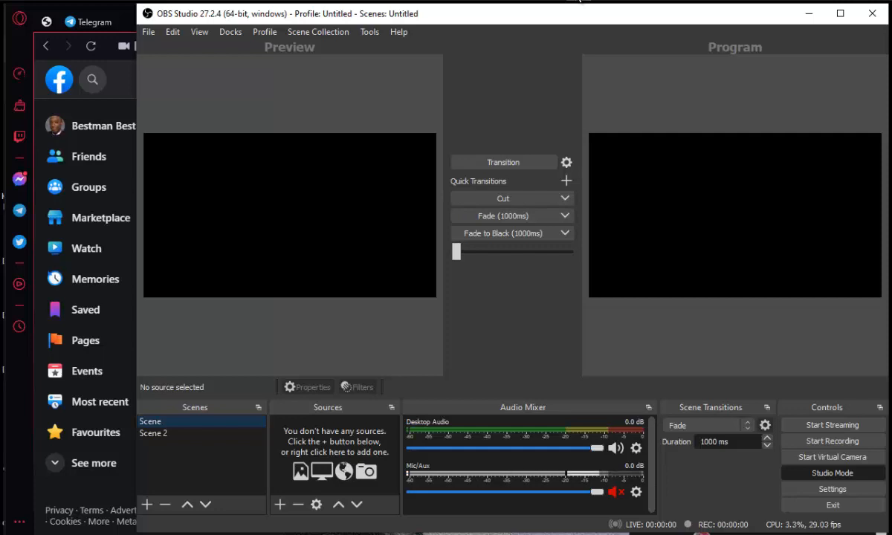
{"action": "left_click", "coordinate": [809, 13]}
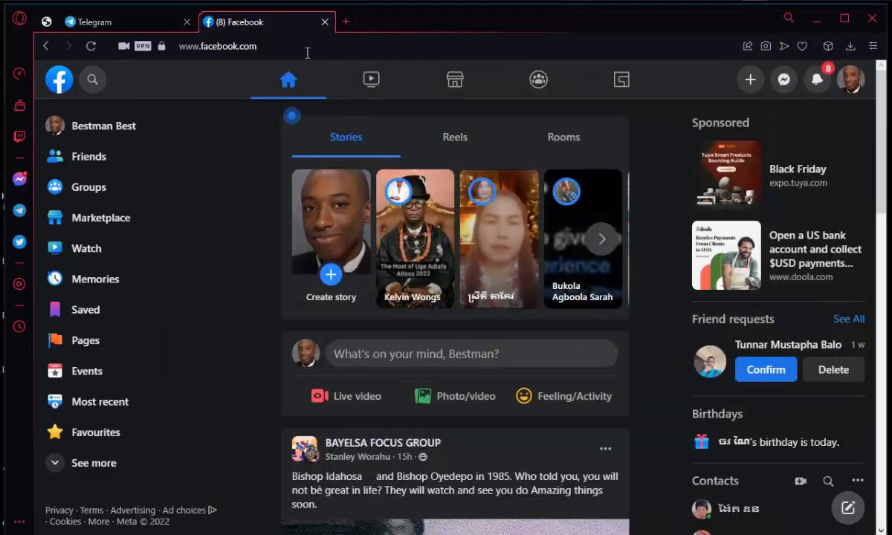
{"action": "left_click", "coordinate": [243, 1]}
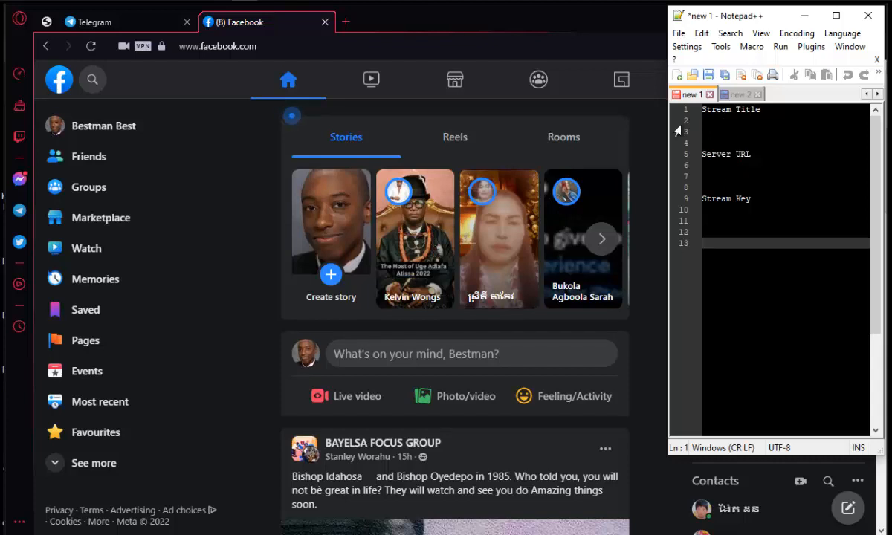
{"action": "left_click", "coordinate": [532, 21]}
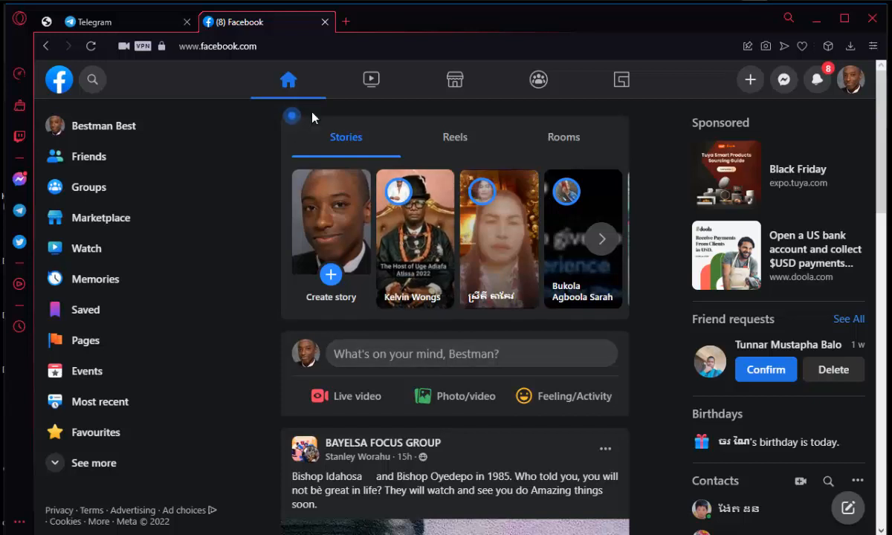
{"action": "left_click", "coordinate": [726, 2]}
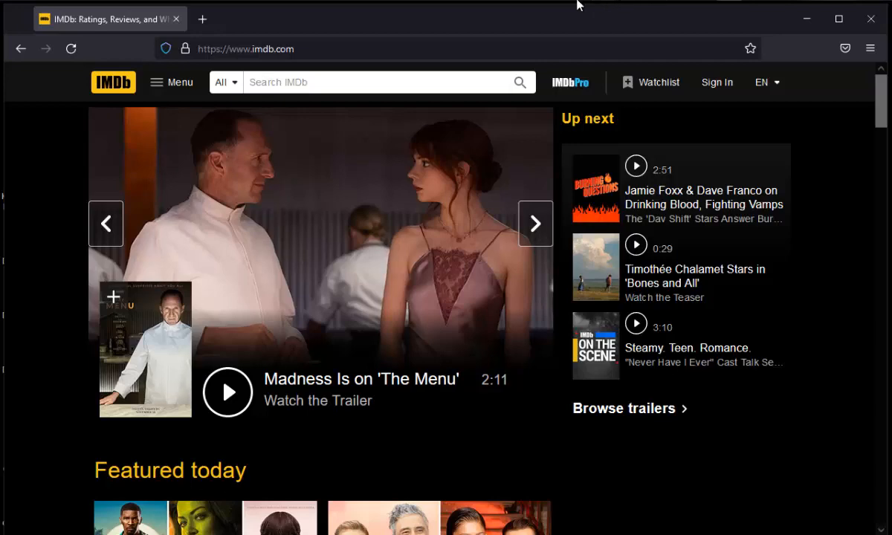
{"action": "mouse_move", "coordinate": [579, 1]}
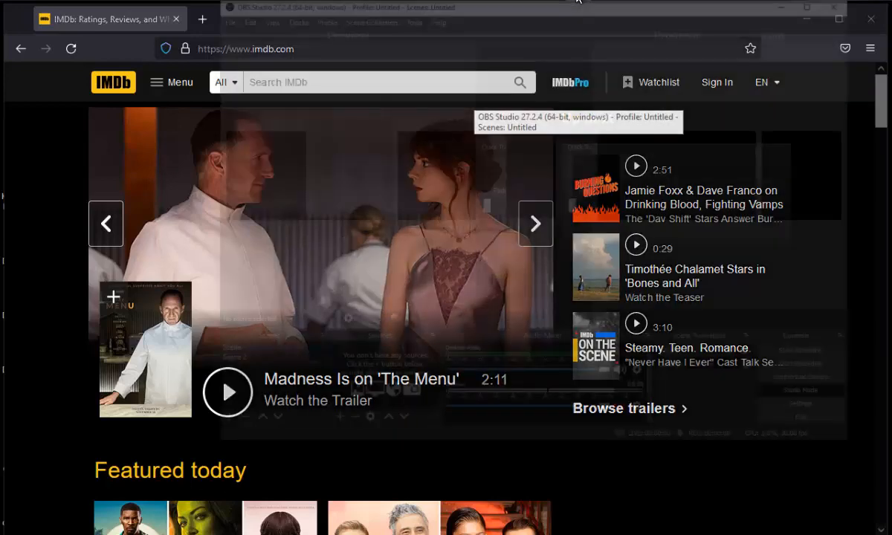
{"action": "left_click", "coordinate": [578, 59]}
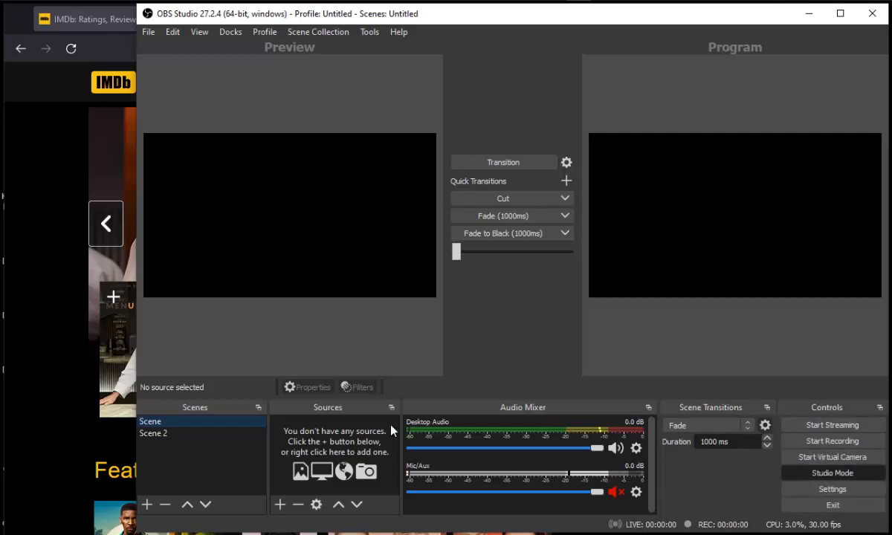
{"action": "left_click", "coordinate": [54, 318]}
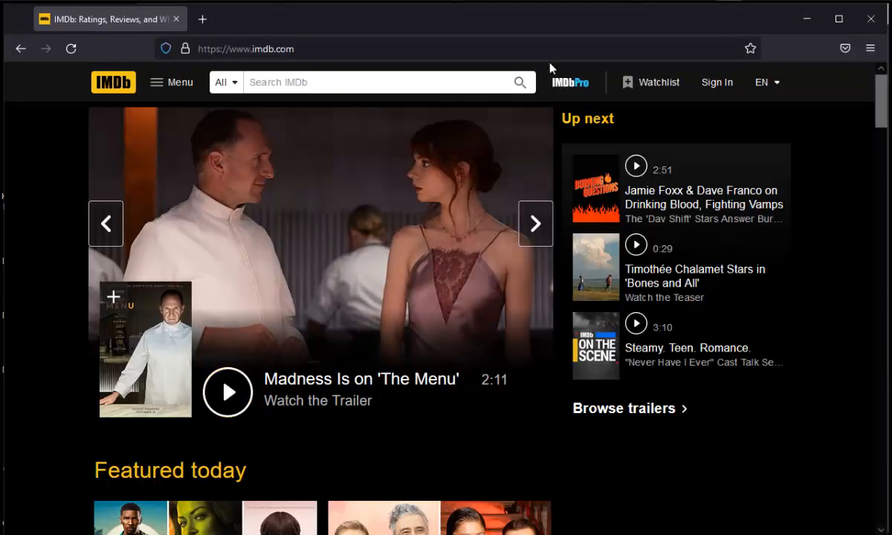
Step: Add a new Window Capture source to the scene with its default name
{"action": "mouse_move", "coordinate": [582, 1]}
{"action": "left_click", "coordinate": [540, 44]}
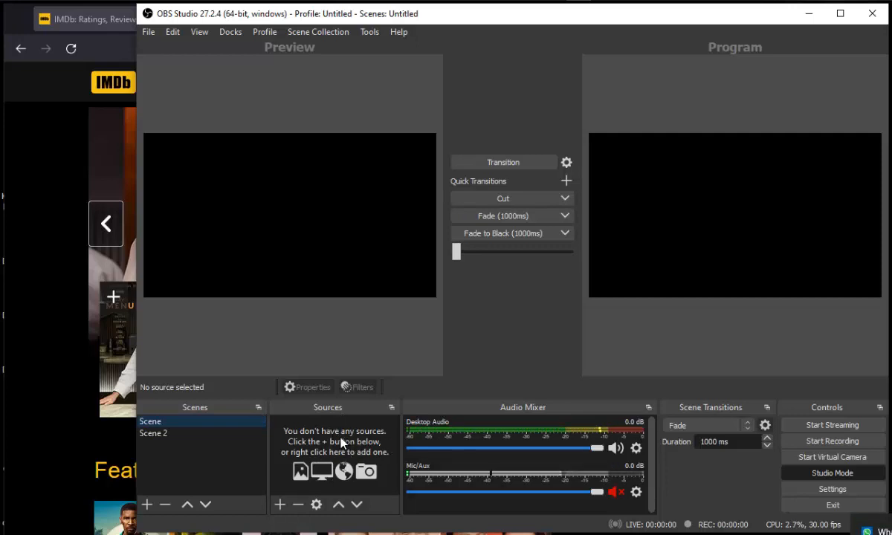
{"action": "left_click", "coordinate": [281, 505]}
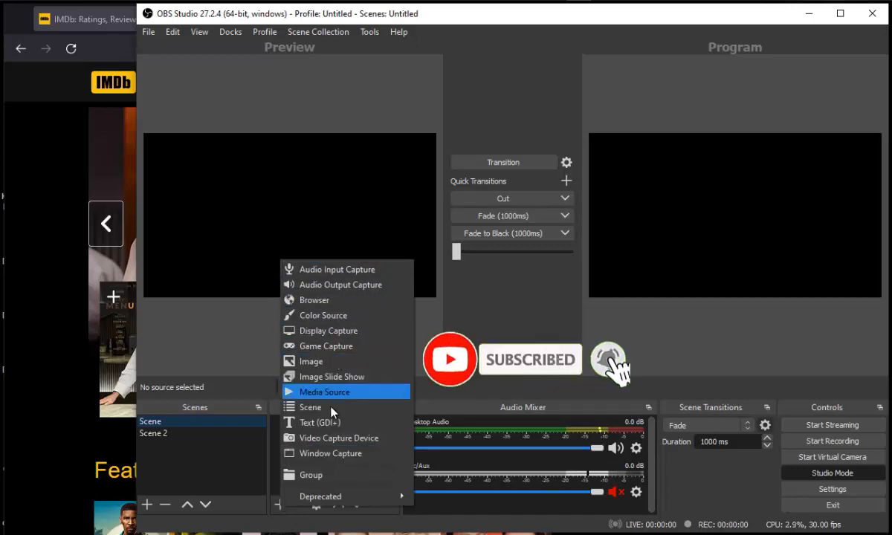
{"action": "left_click", "coordinate": [339, 455]}
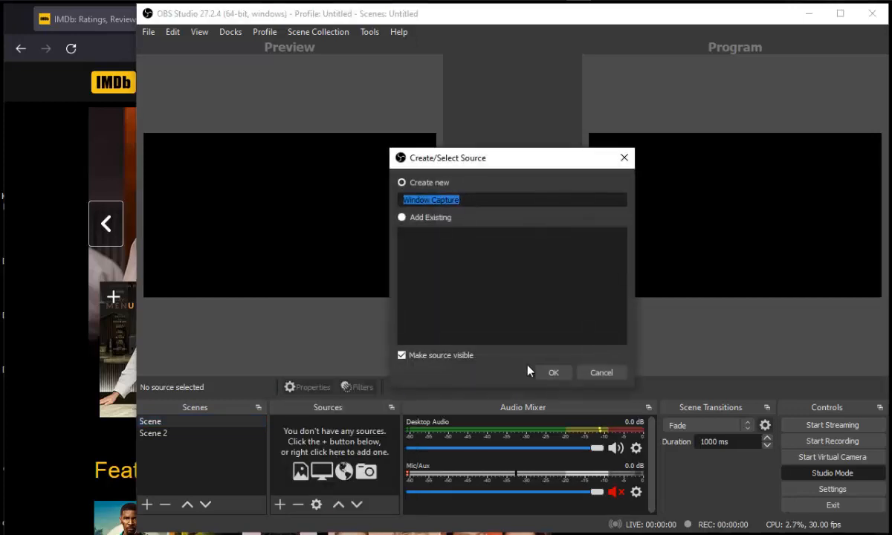
{"action": "left_click", "coordinate": [553, 373]}
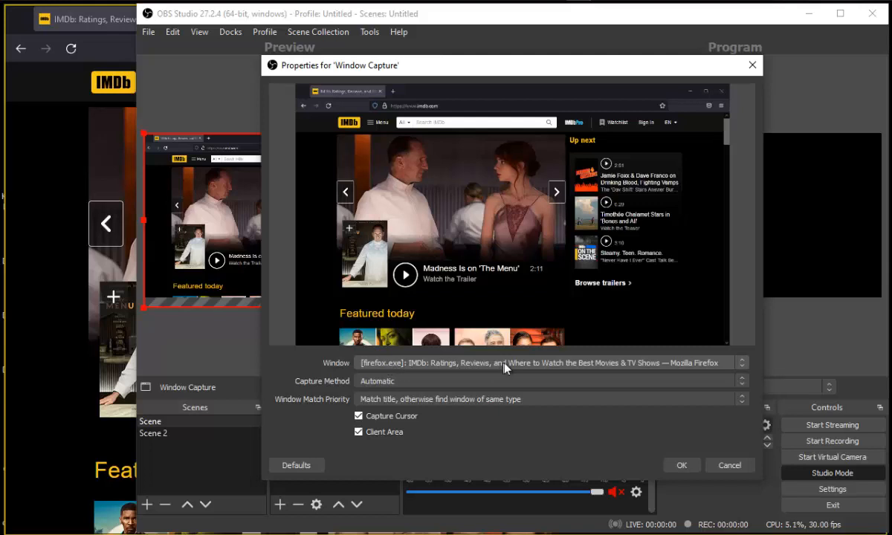
Step: Set the Window Capture to the Firefox IMDb window, toggle the Capture Cursor option, and confirm the properties
{"action": "left_click", "coordinate": [560, 364]}
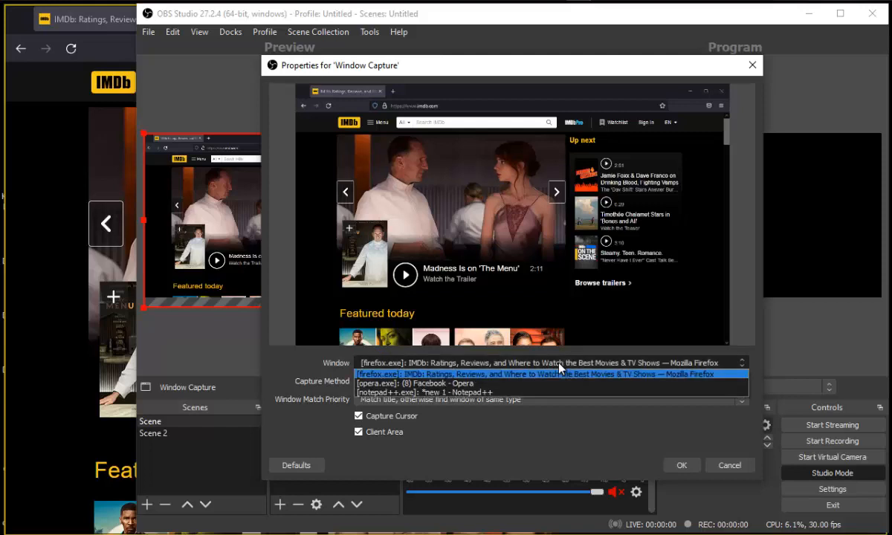
{"action": "left_click", "coordinate": [497, 375]}
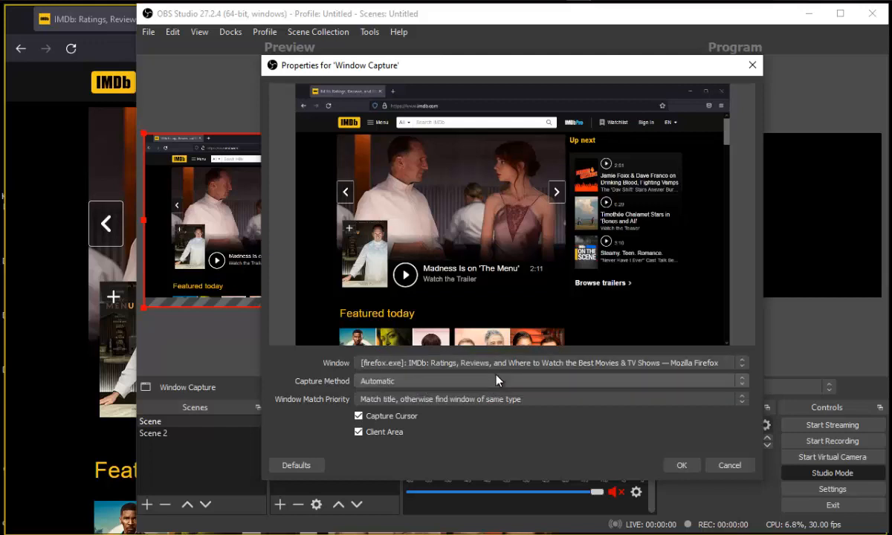
{"action": "left_click", "coordinate": [360, 417]}
{"action": "left_click", "coordinate": [680, 465]}
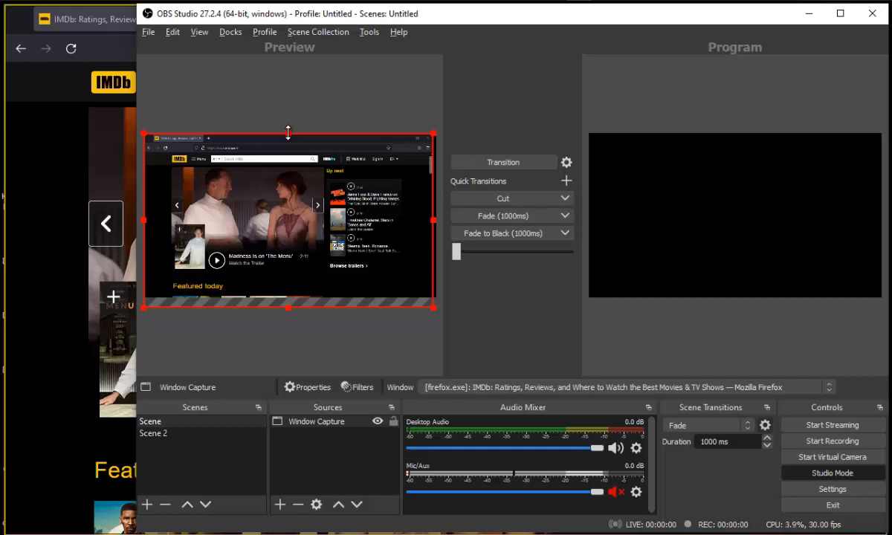
Step: Crop the window capture's top, right, bottom and left edges down to the IMDb trailer area
{"action": "left_click_drag", "start_coordinate": [287, 132], "coordinate": [286, 167]}
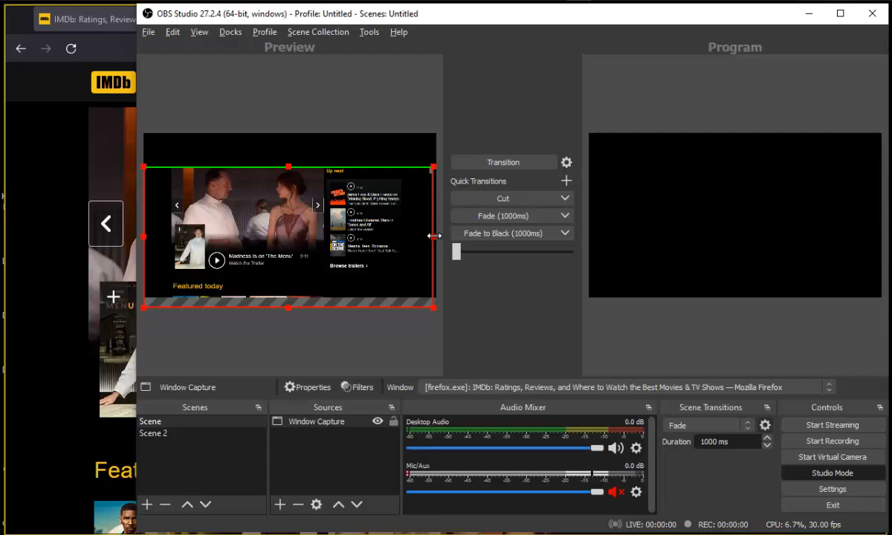
{"action": "left_click_drag", "start_coordinate": [434, 236], "coordinate": [324, 239]}
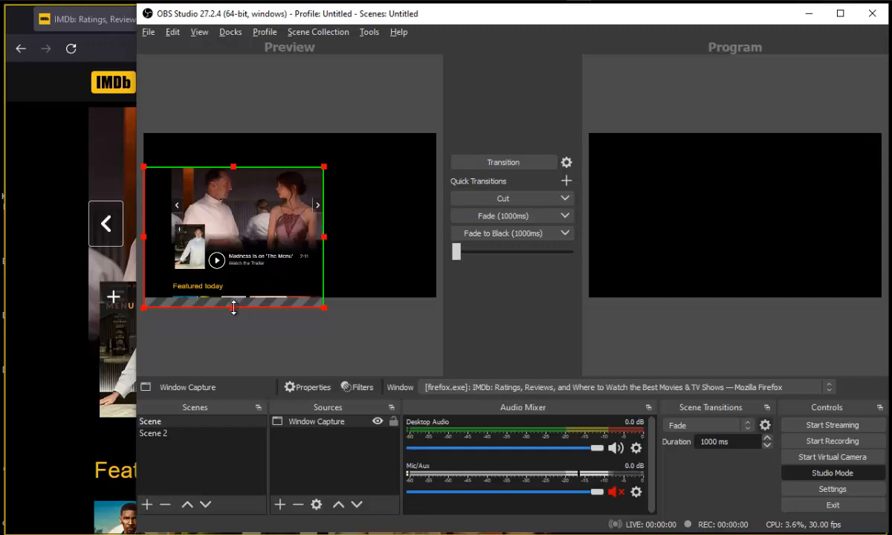
{"action": "left_click_drag", "start_coordinate": [234, 307], "coordinate": [234, 270]}
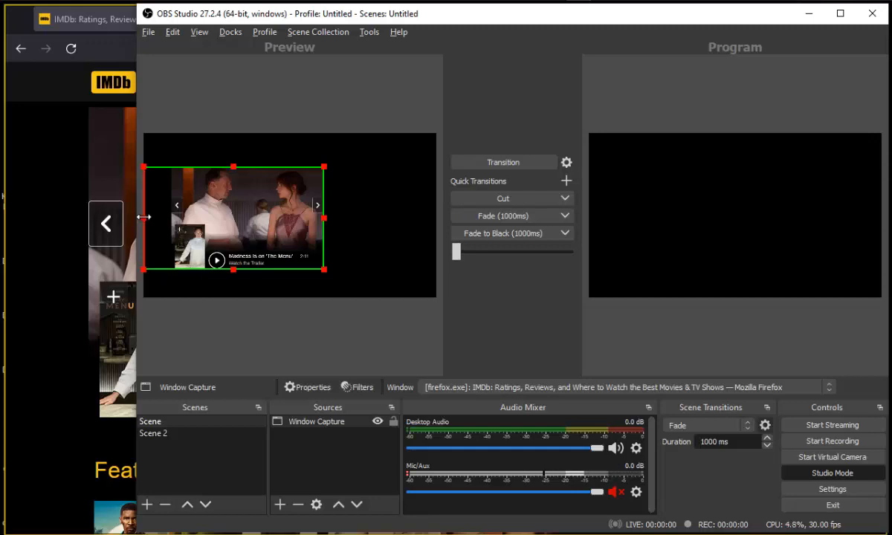
{"action": "left_click_drag", "start_coordinate": [144, 218], "coordinate": [171, 217]}
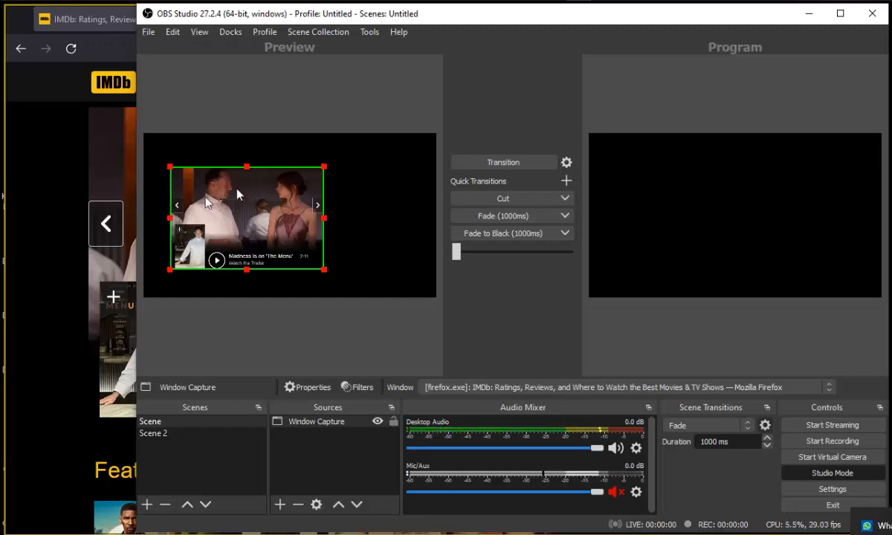
{"action": "left_click", "coordinate": [269, 154]}
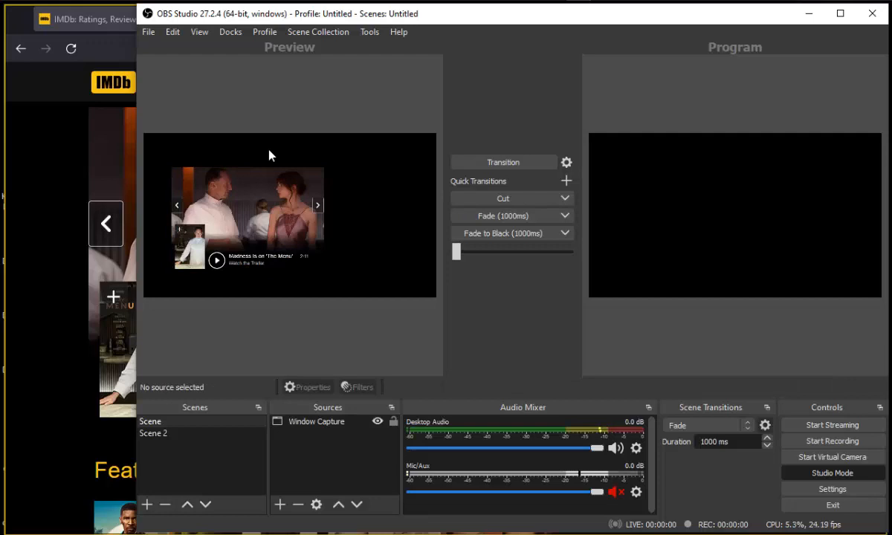
{"action": "left_click", "coordinate": [265, 212]}
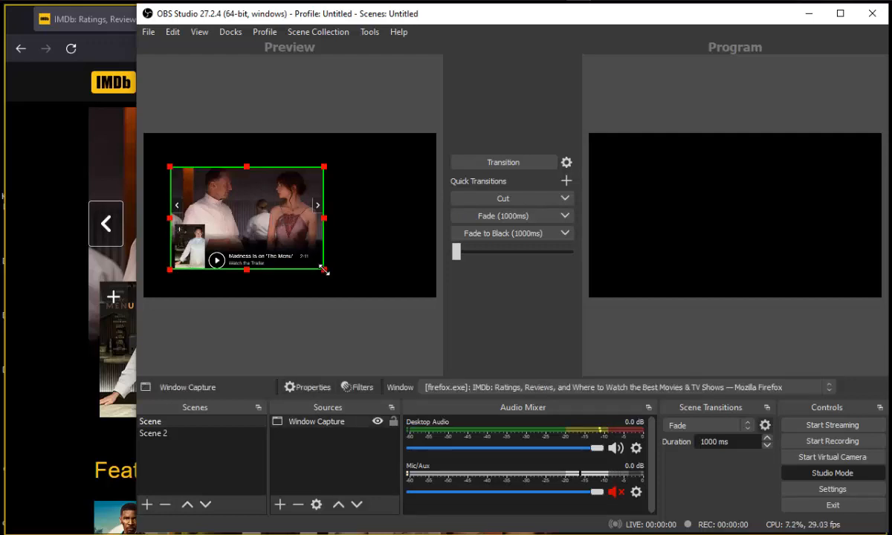
Step: Enlarge the cropped capture to fill the canvas height, centre it, and transition the scene to program
{"action": "left_click_drag", "start_coordinate": [325, 270], "coordinate": [358, 298]}
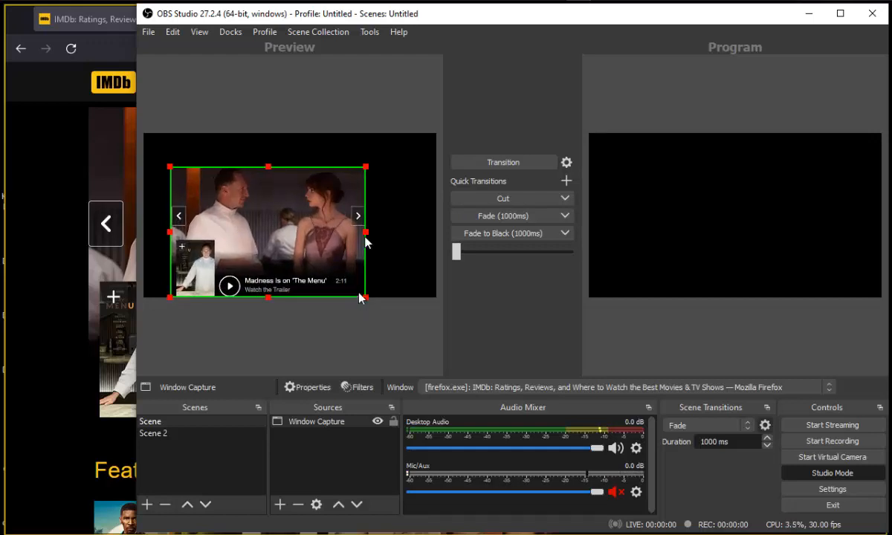
{"action": "left_click_drag", "start_coordinate": [366, 167], "coordinate": [402, 138]}
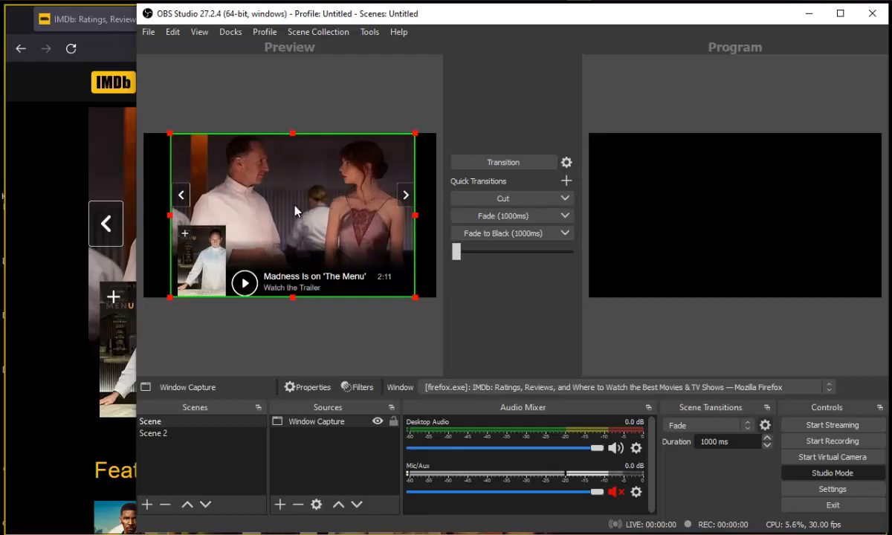
{"action": "left_click_drag", "start_coordinate": [293, 206], "coordinate": [291, 206]}
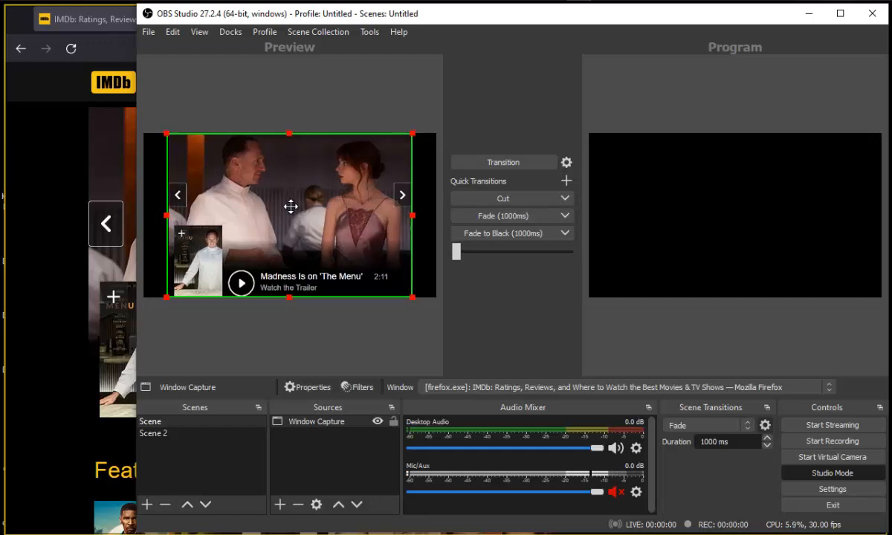
{"action": "left_click_drag", "start_coordinate": [291, 207], "coordinate": [290, 207]}
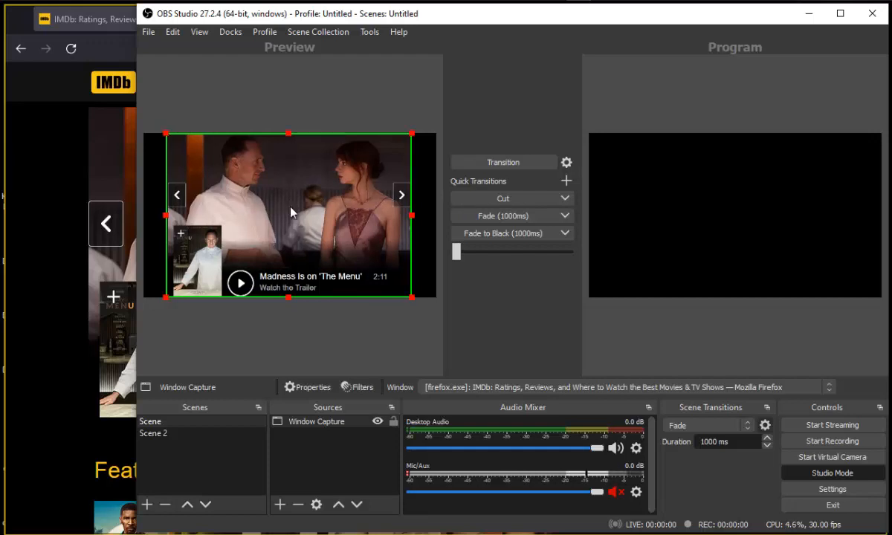
{"action": "left_click", "coordinate": [344, 121]}
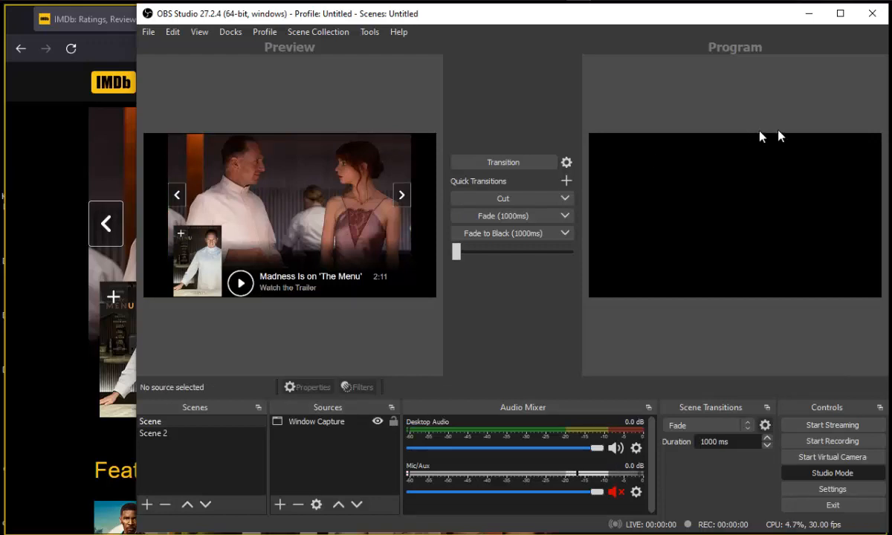
{"action": "left_click", "coordinate": [521, 217]}
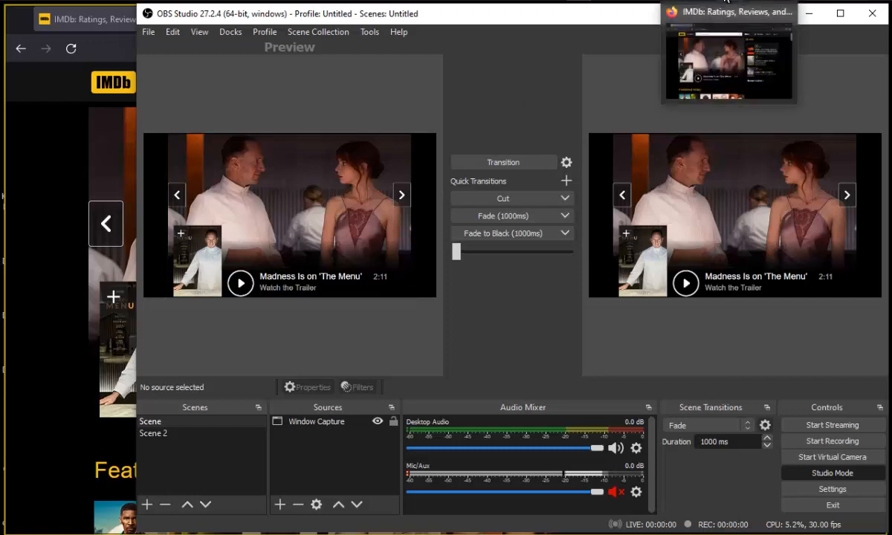
Step: Start a Facebook live video with Go live and choose Streaming software as the video source
{"action": "left_click", "coordinate": [726, 10]}
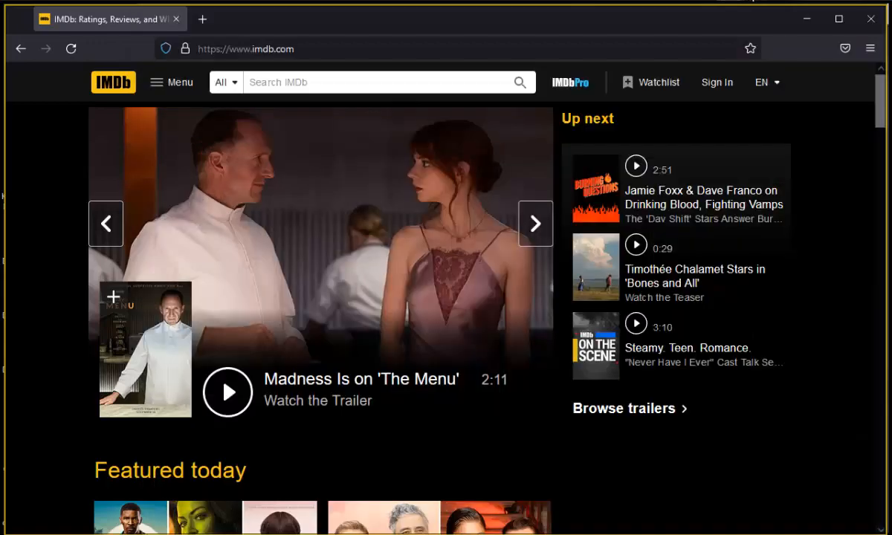
{"action": "left_click", "coordinate": [753, 1]}
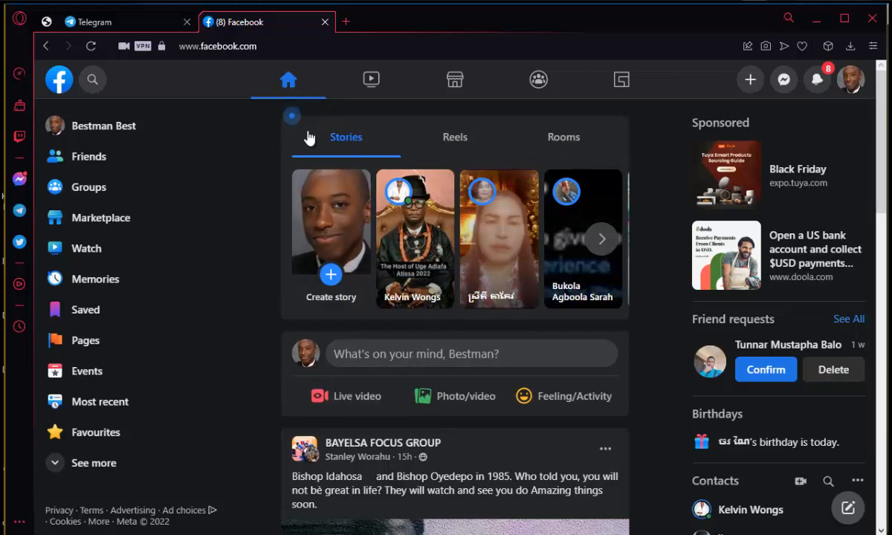
{"action": "left_click", "coordinate": [356, 398]}
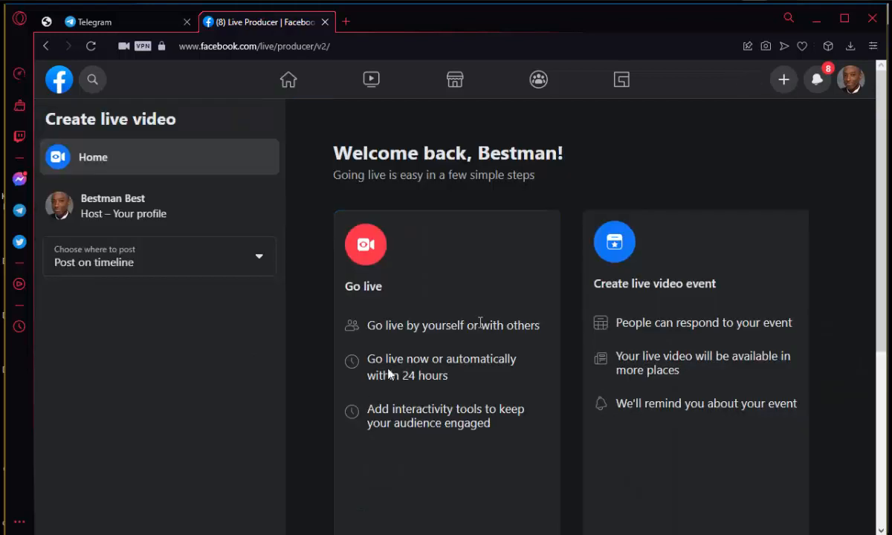
{"action": "left_click_drag", "start_coordinate": [882, 157], "coordinate": [885, 238]}
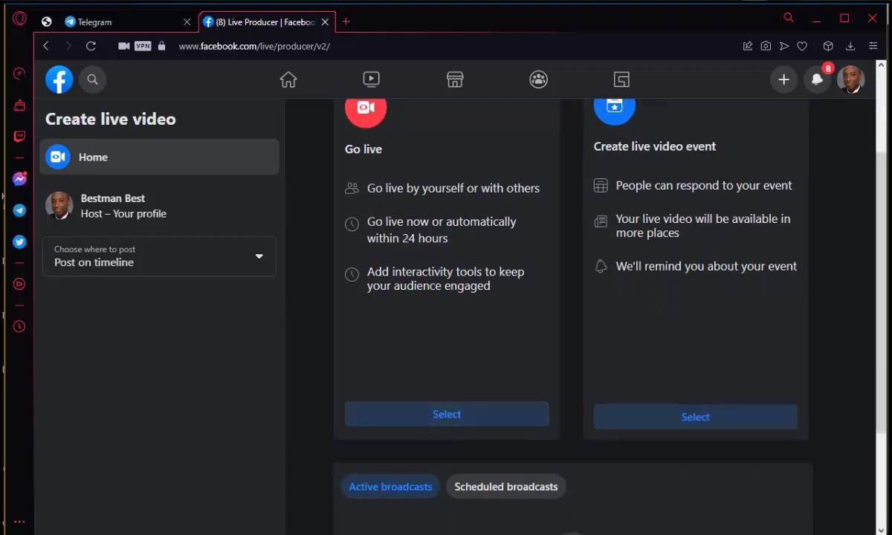
{"action": "left_click", "coordinate": [426, 420]}
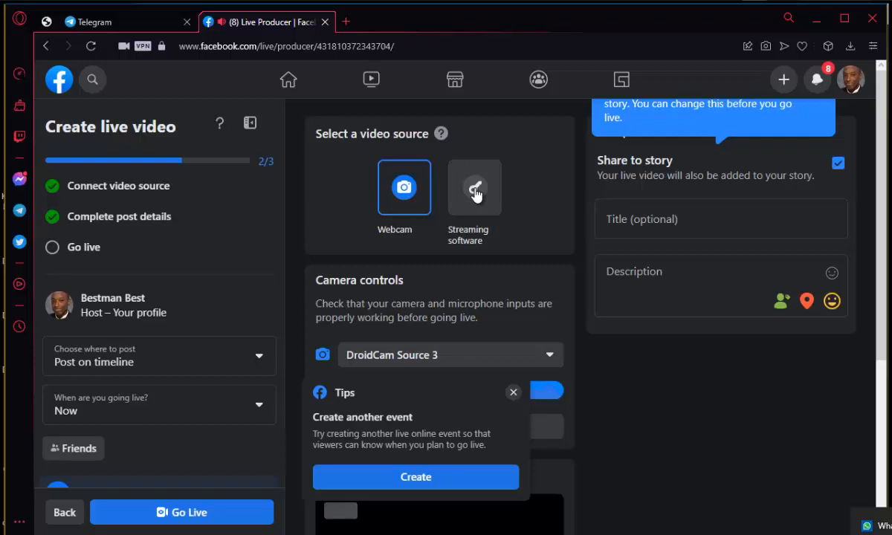
{"action": "left_click", "coordinate": [476, 192]}
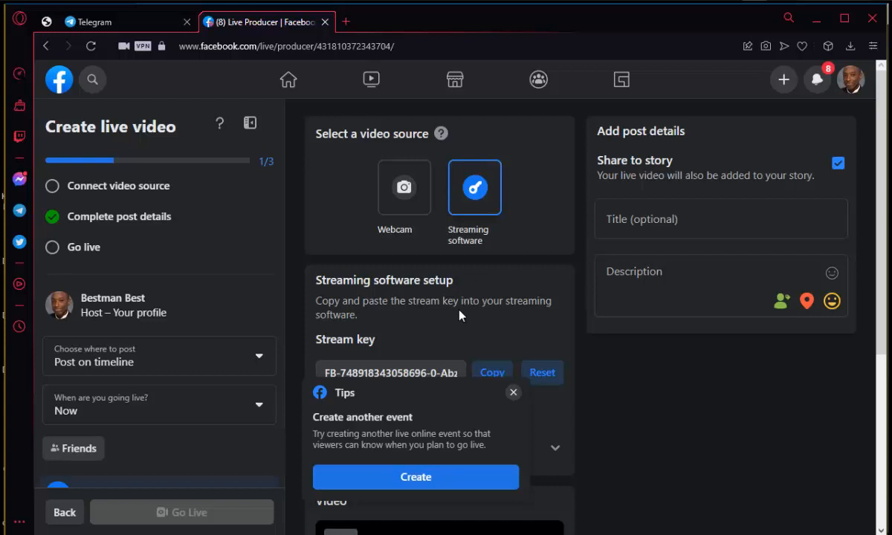
Step: Dismiss the tips popup, copy Facebook's stream key and paste it under the Stream Key line in Notepad++
{"action": "left_click", "coordinate": [513, 394]}
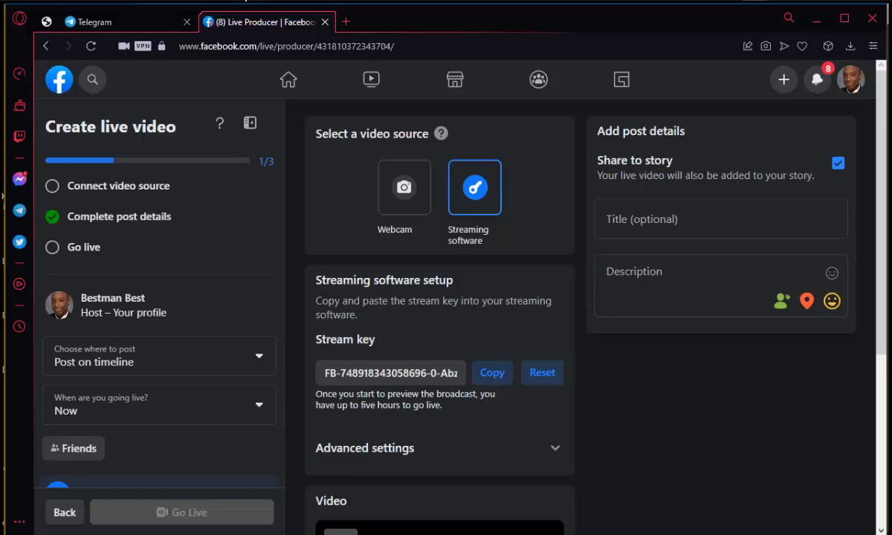
{"action": "left_click", "coordinate": [242, 0]}
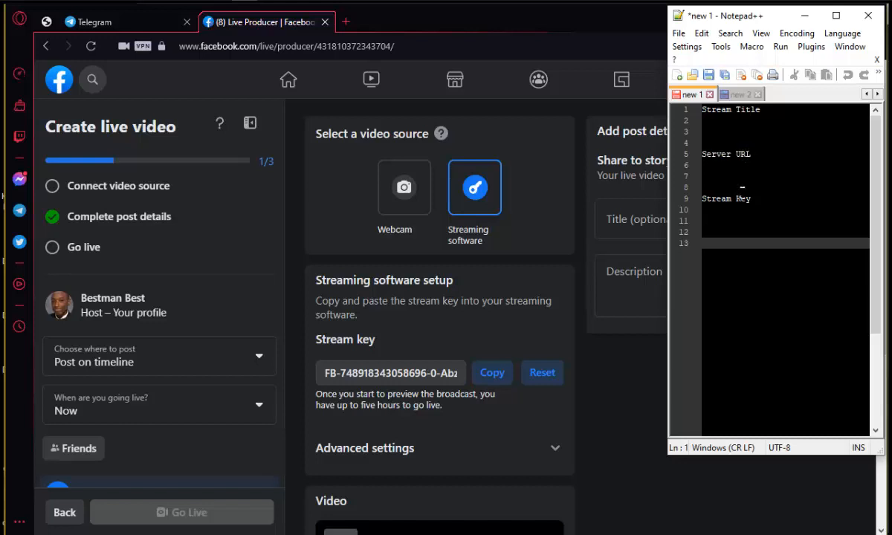
{"action": "left_click", "coordinate": [488, 379]}
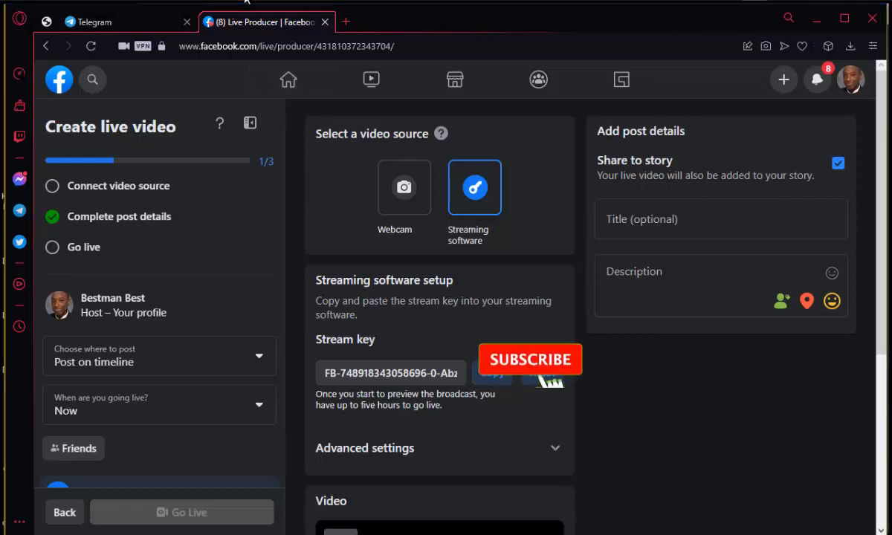
{"action": "key", "text": "alt+Tab"}
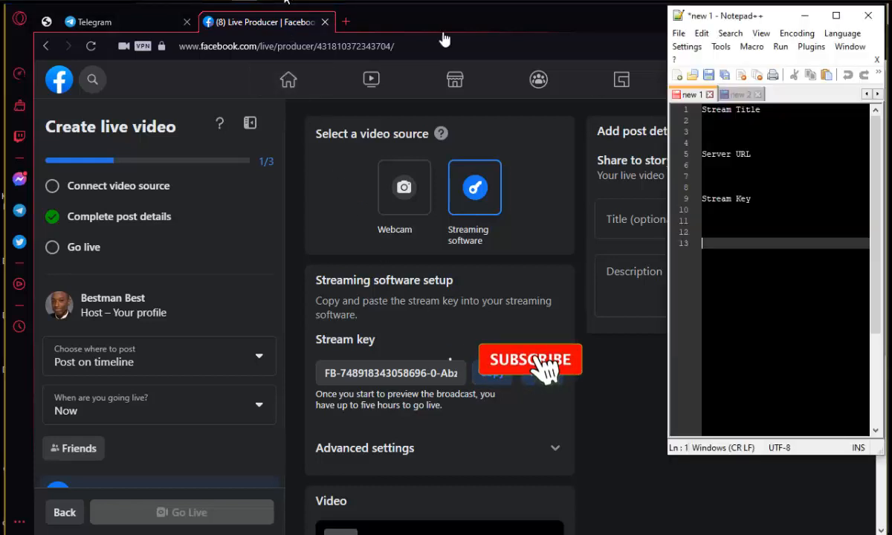
{"action": "left_click", "coordinate": [763, 210]}
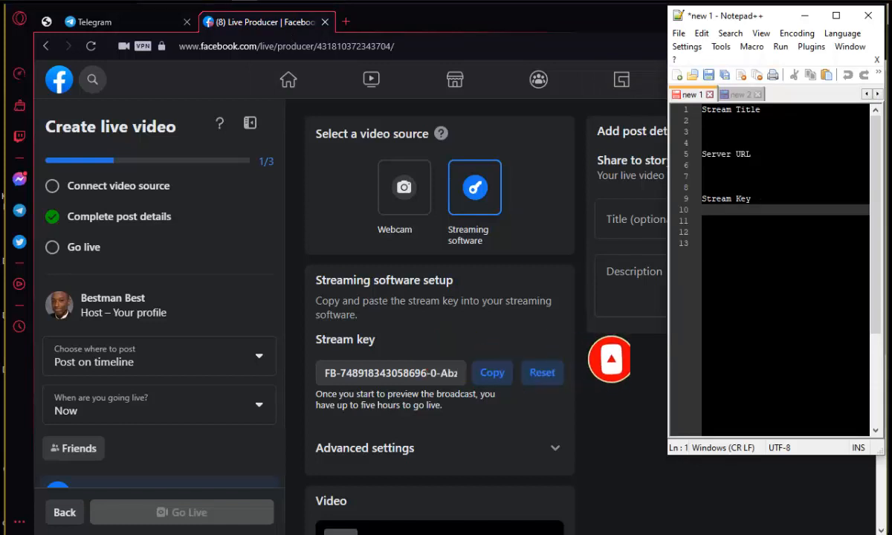
{"action": "key", "text": "Return"}
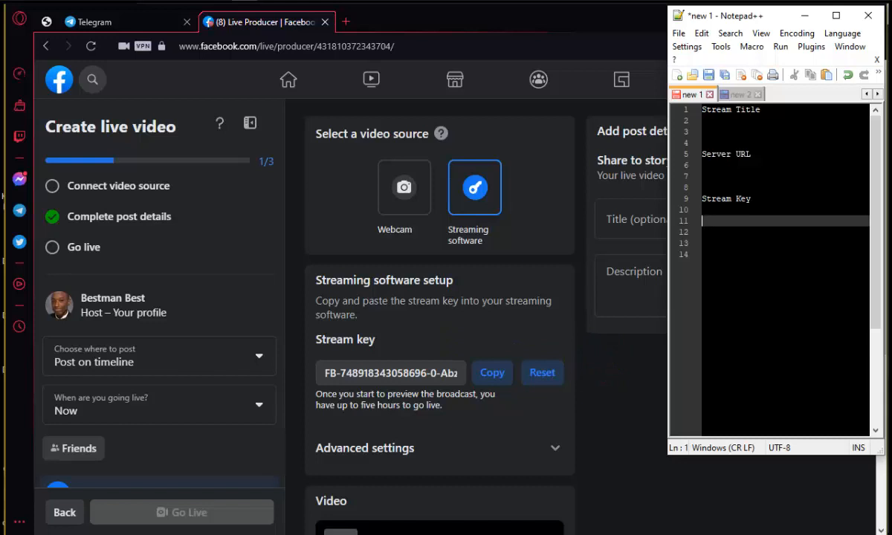
{"action": "key", "text": "ctrl+v"}
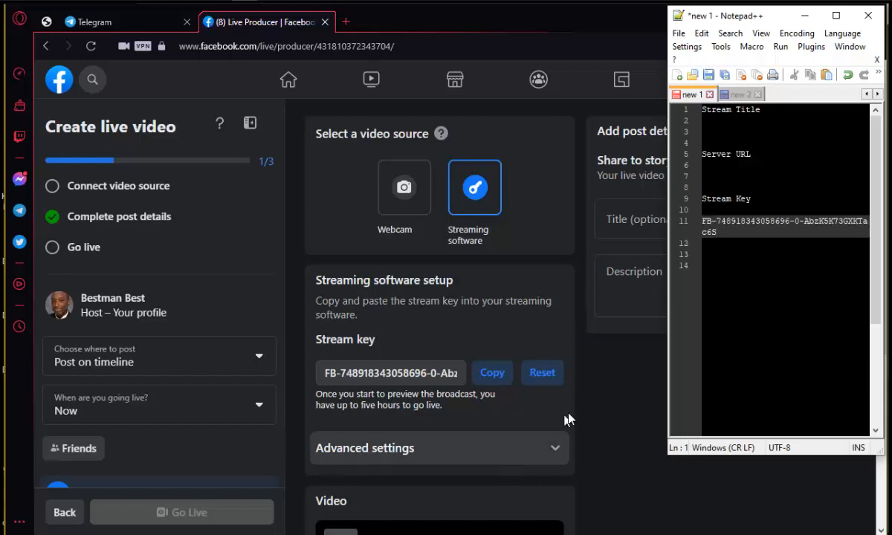
Step: Expand Advanced settings, copy the Server URL and paste it under the Server URL line in Notepad++
{"action": "left_click", "coordinate": [614, 431]}
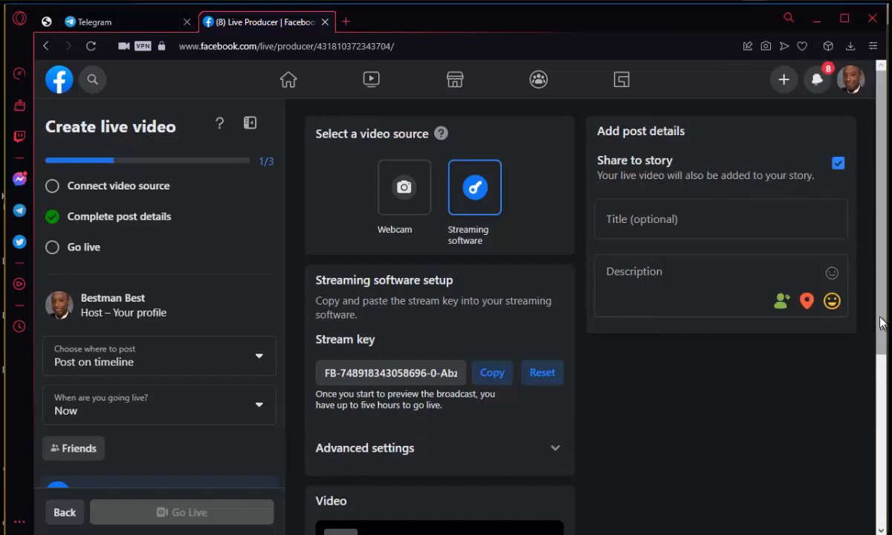
{"action": "left_click_drag", "start_coordinate": [885, 324], "coordinate": [885, 416]}
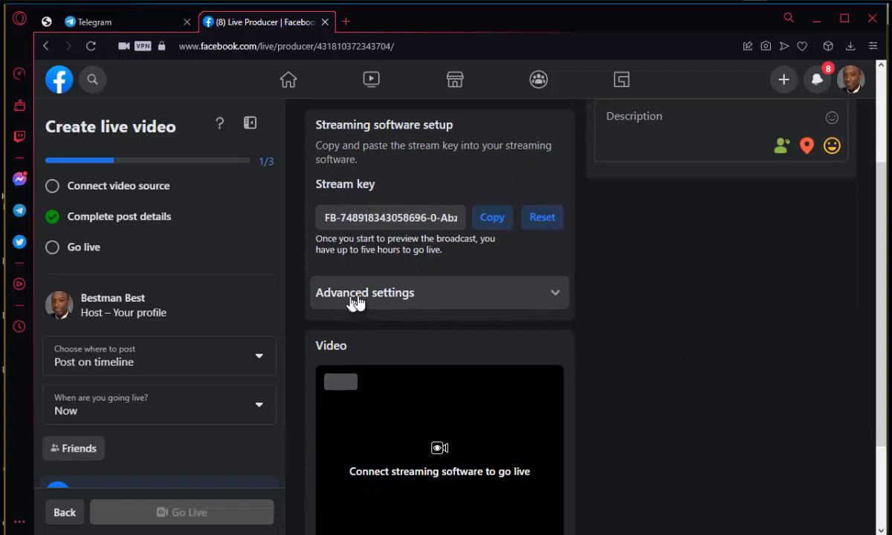
{"action": "left_click", "coordinate": [554, 299]}
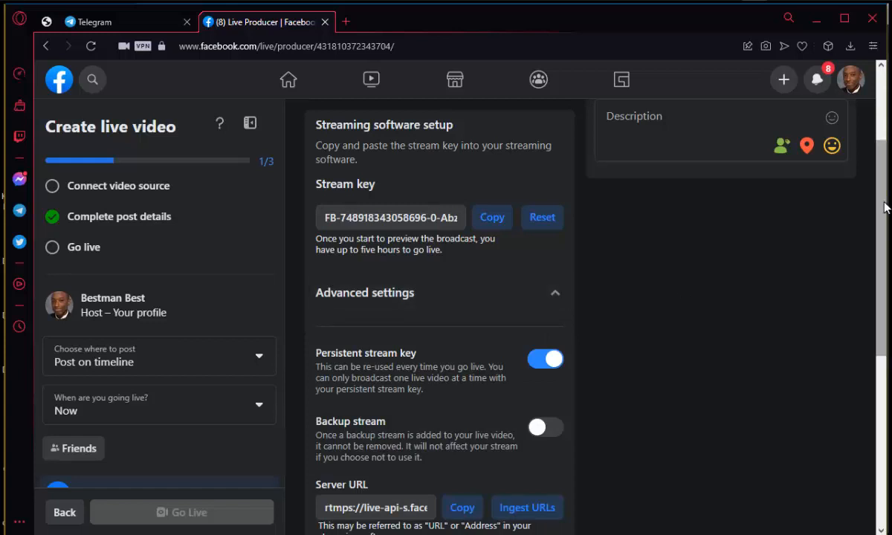
{"action": "scroll", "coordinate": [884, 208], "scroll_direction": "down", "scroll_amount": 2}
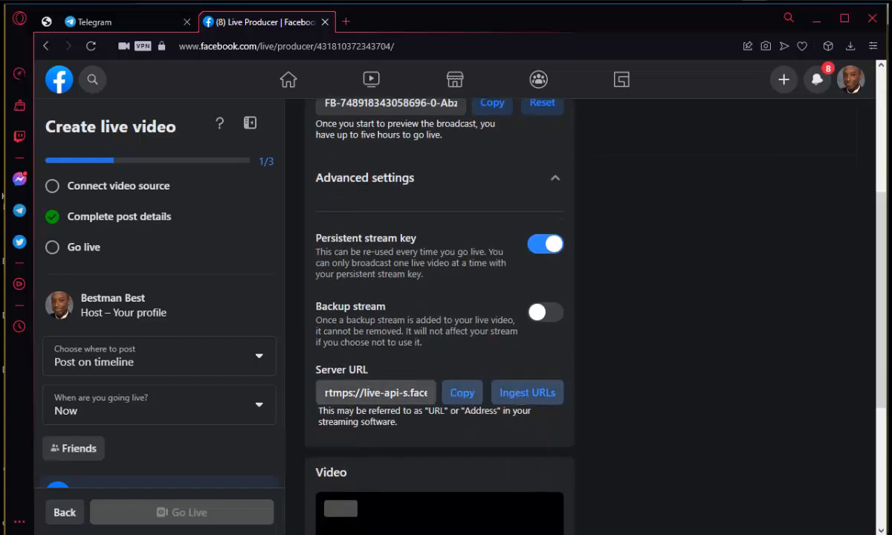
{"action": "left_click", "coordinate": [462, 406]}
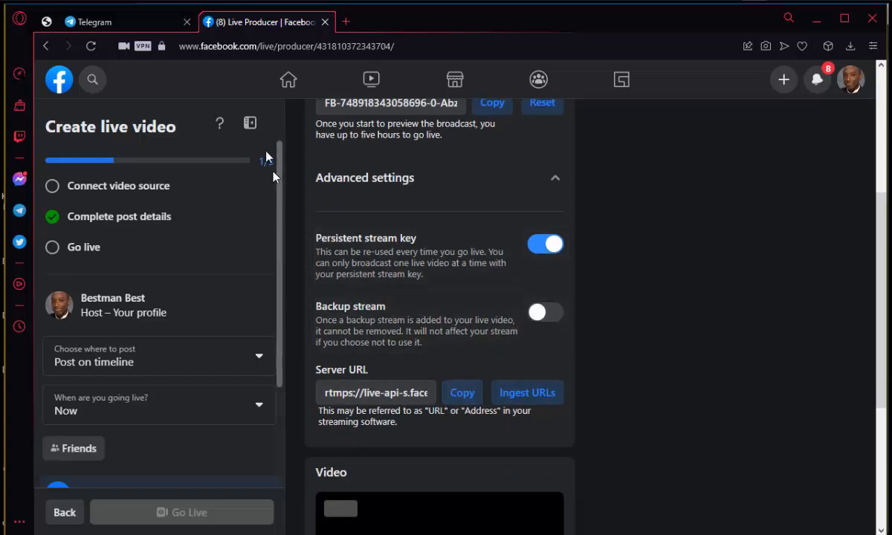
{"action": "key", "text": "alt+Tab"}
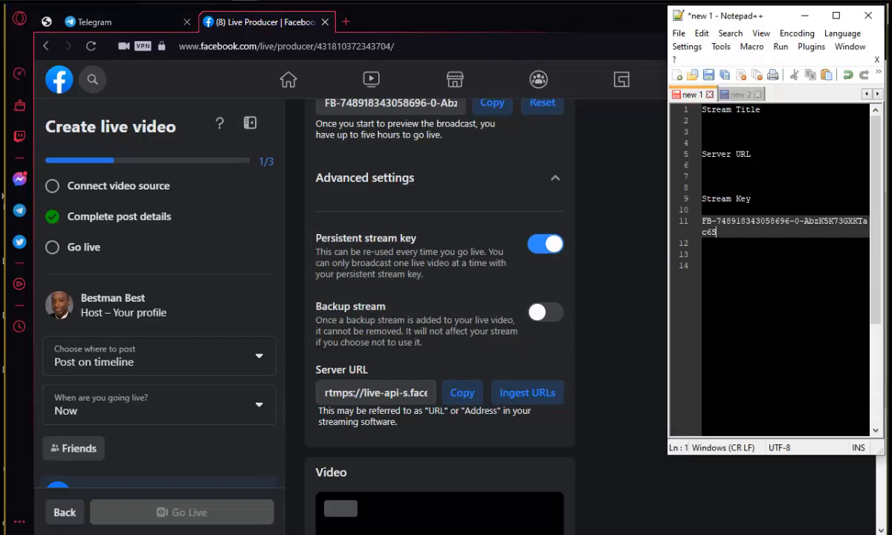
{"action": "left_click", "coordinate": [770, 161]}
{"action": "key", "text": "Return"}
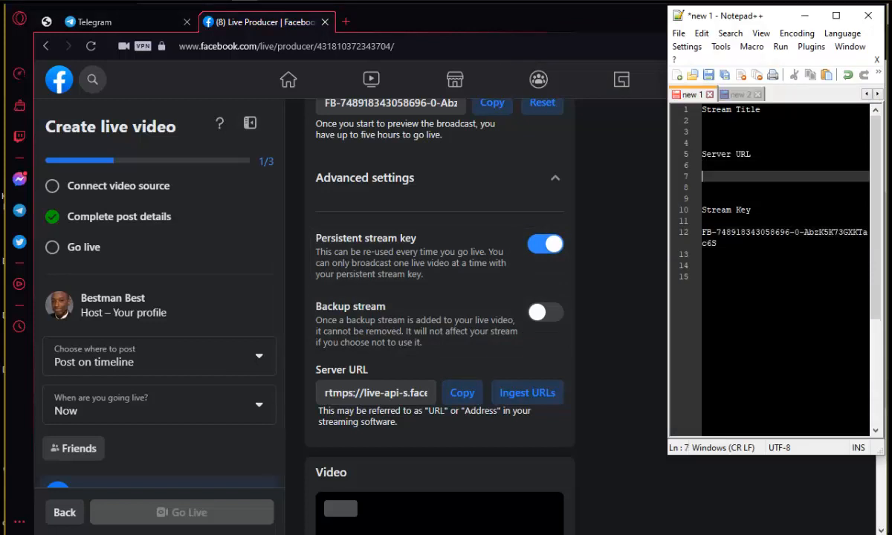
{"action": "key", "text": "ctrl+v"}
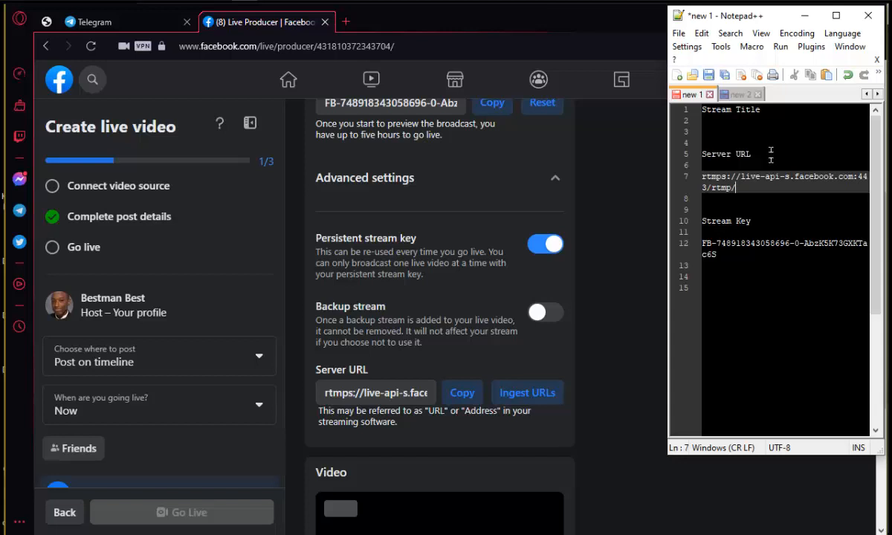
Step: Enter the stream title "Testing Streams" on a new line under Stream Title in the note
{"action": "left_click", "coordinate": [762, 109]}
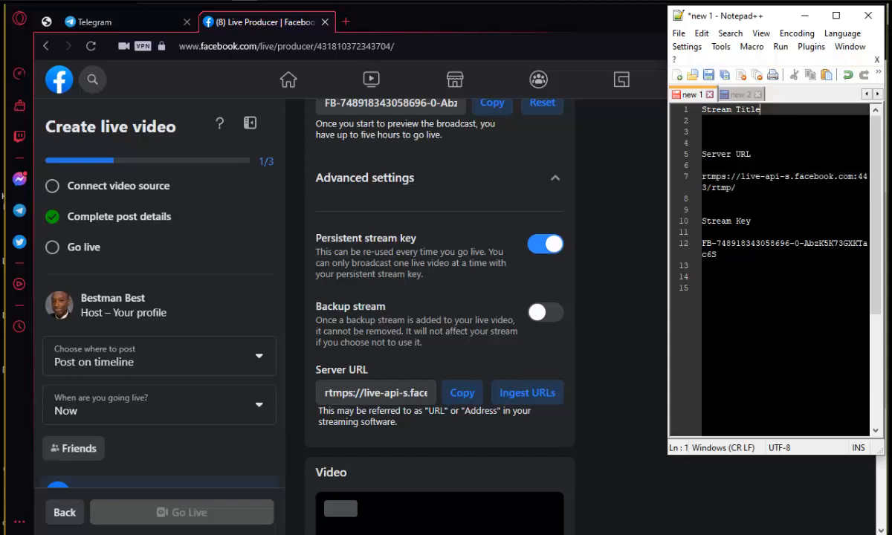
{"action": "key", "text": "Return"}
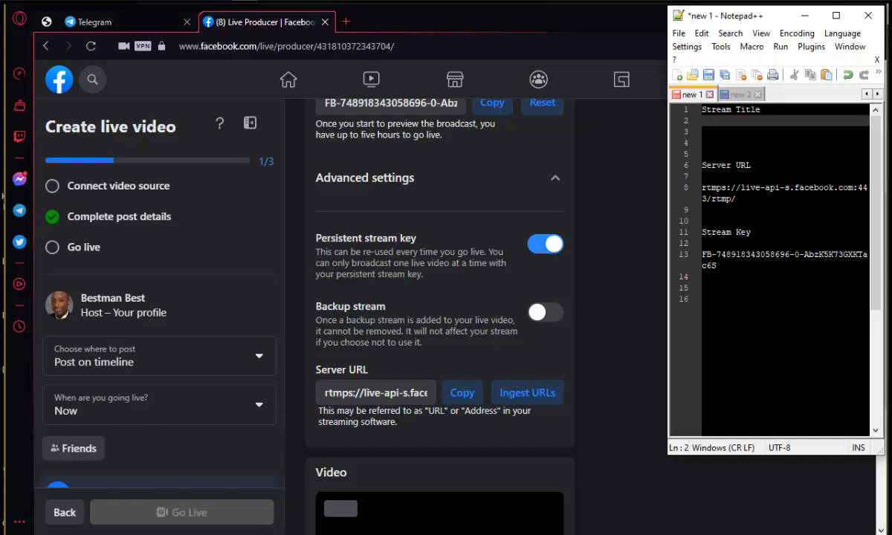
{"action": "type", "text": "TEstu"}
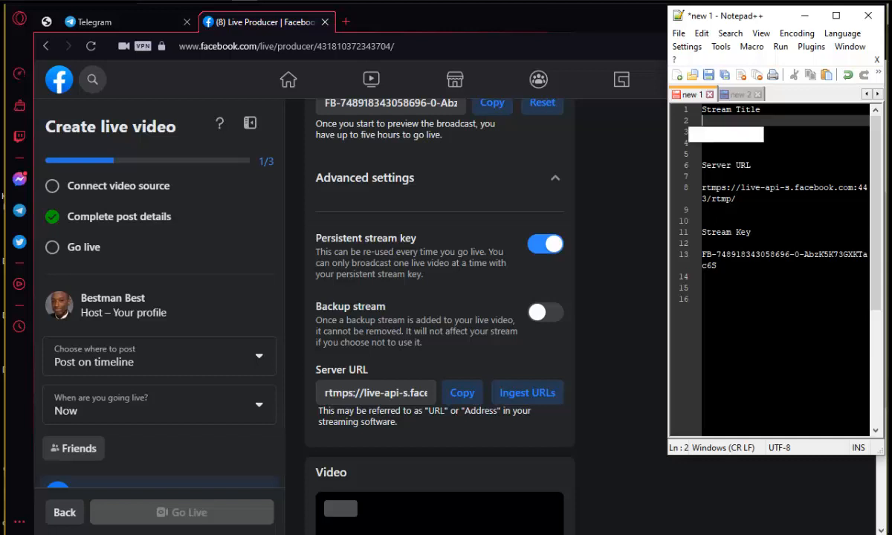
{"action": "key", "text": "BackSpace"}
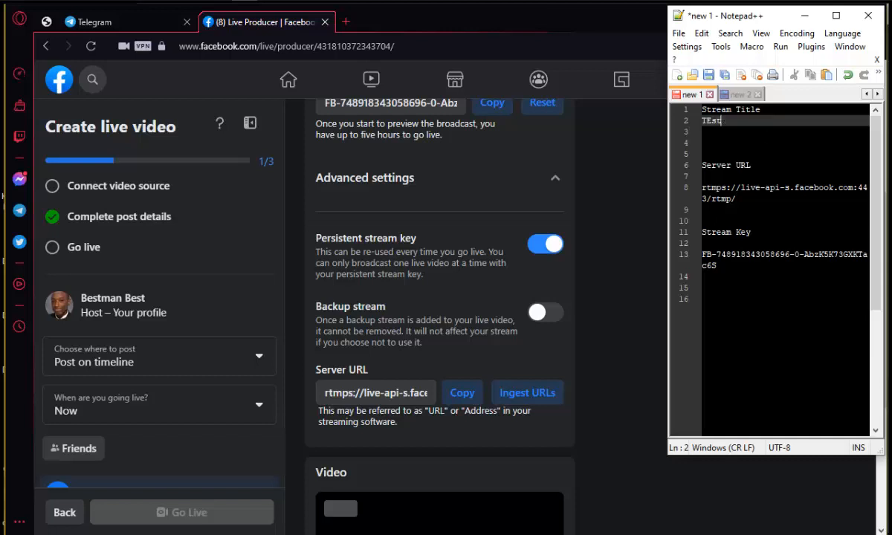
{"action": "type", "text": "in"}
{"action": "key", "text": "BackSpace"}
{"action": "key", "text": "BackSpace"}
{"action": "key", "text": "BackSpace"}
{"action": "key", "text": "BackSpace"}
{"action": "key", "text": "BackSpace"}
{"action": "type", "text": "esti"}
{"action": "key", "text": "BackSpace"}
{"action": "type", "text": "ng STreams"}
{"action": "left_click", "coordinate": [750, 120]}
{"action": "key", "text": "Delete"}
{"action": "type", "text": "t"}
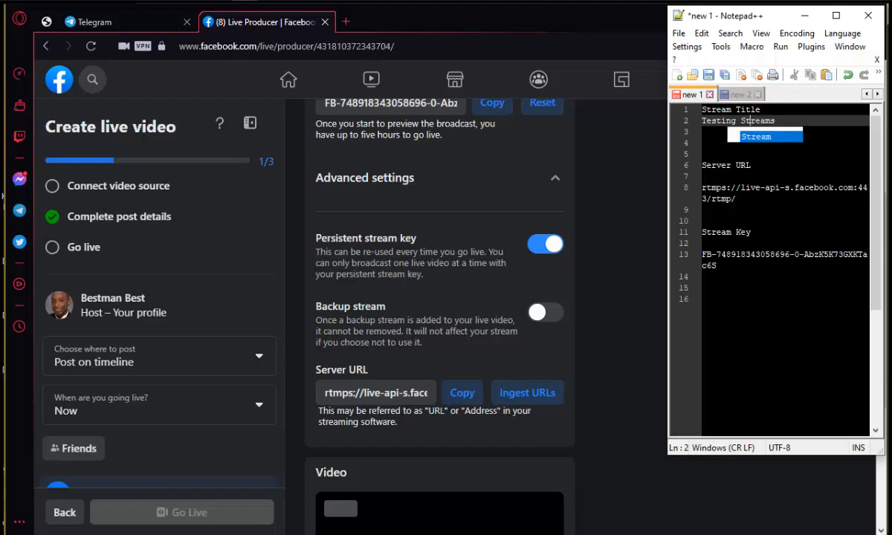
{"action": "left_click", "coordinate": [796, 120]}
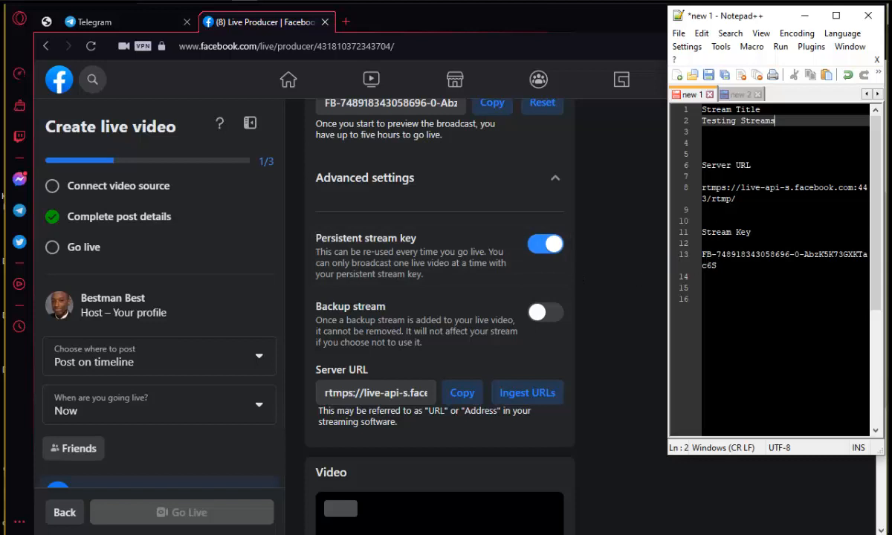
Step: Copy the stream key line from the note and switch to OBS Studio
{"action": "left_click", "coordinate": [702, 256]}
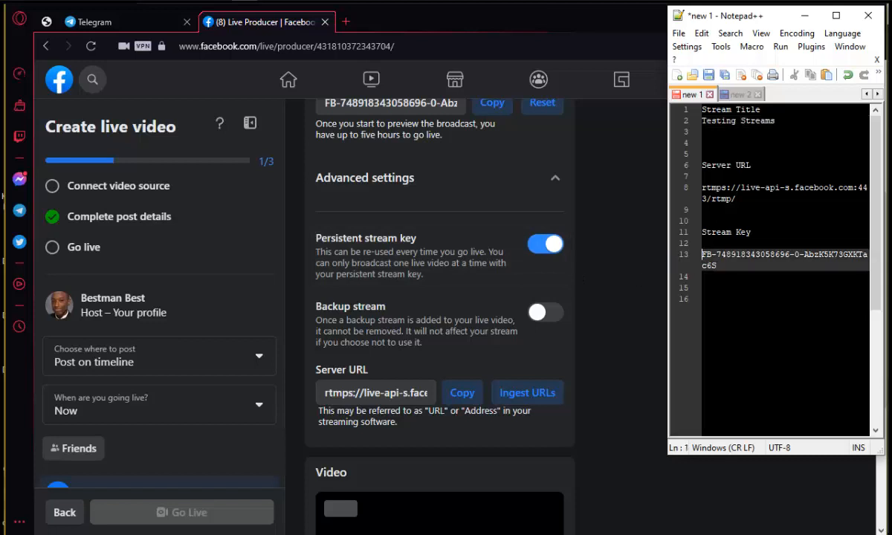
{"action": "left_click_drag", "start_coordinate": [703, 255], "coordinate": [712, 267]}
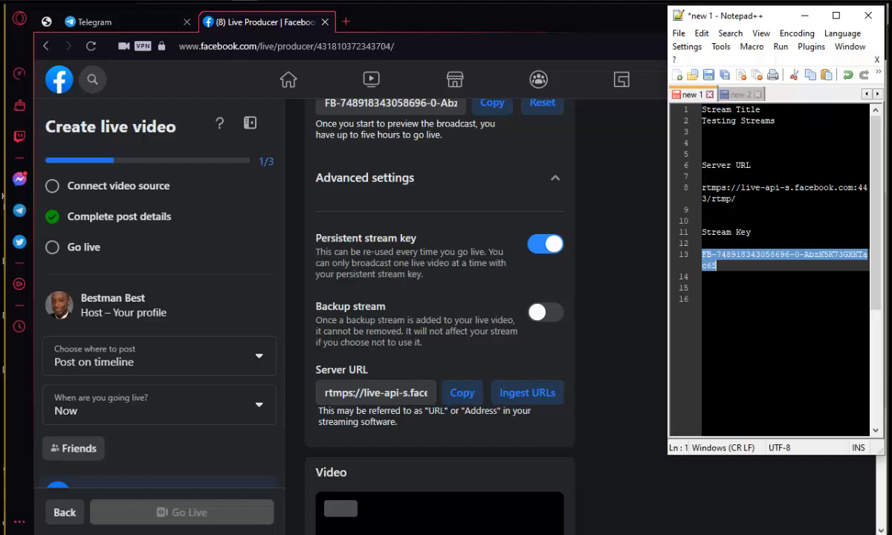
{"action": "right_click", "coordinate": [713, 266]}
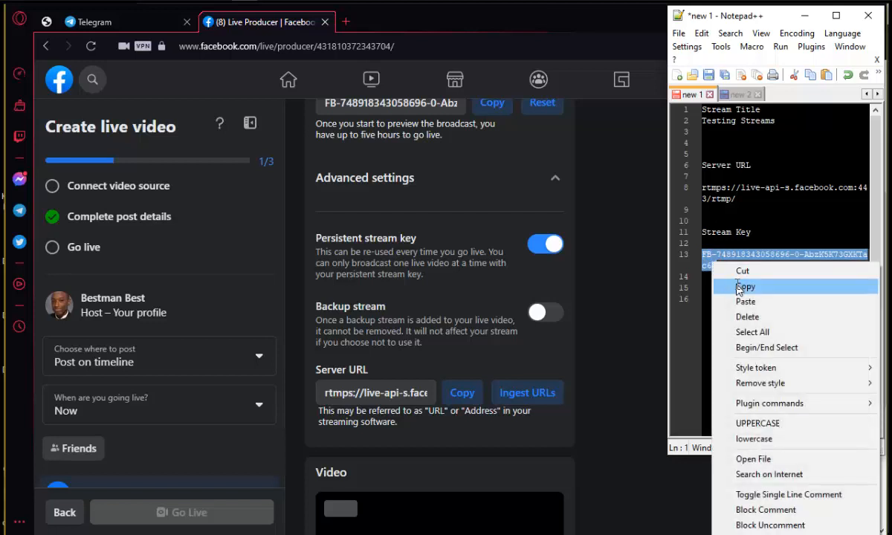
{"action": "left_click", "coordinate": [733, 285]}
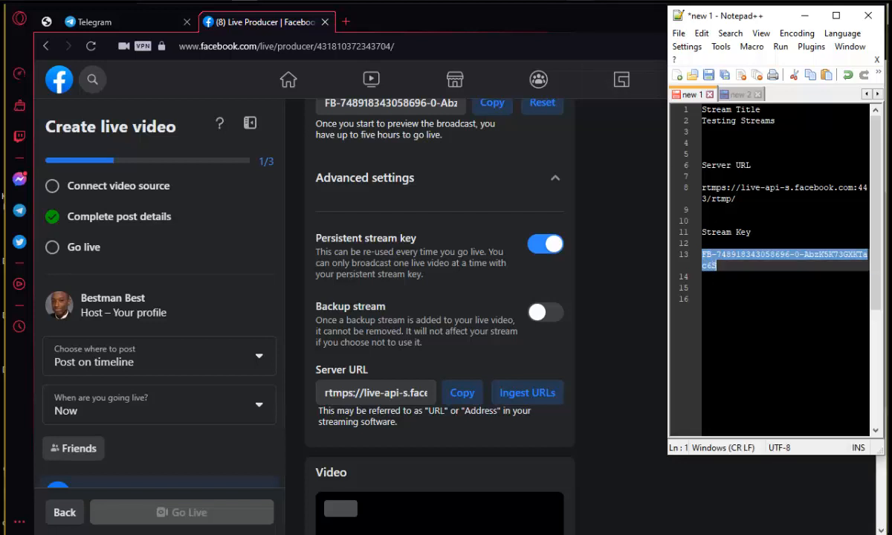
{"action": "mouse_move", "coordinate": [543, 1]}
{"action": "left_click", "coordinate": [543, 59]}
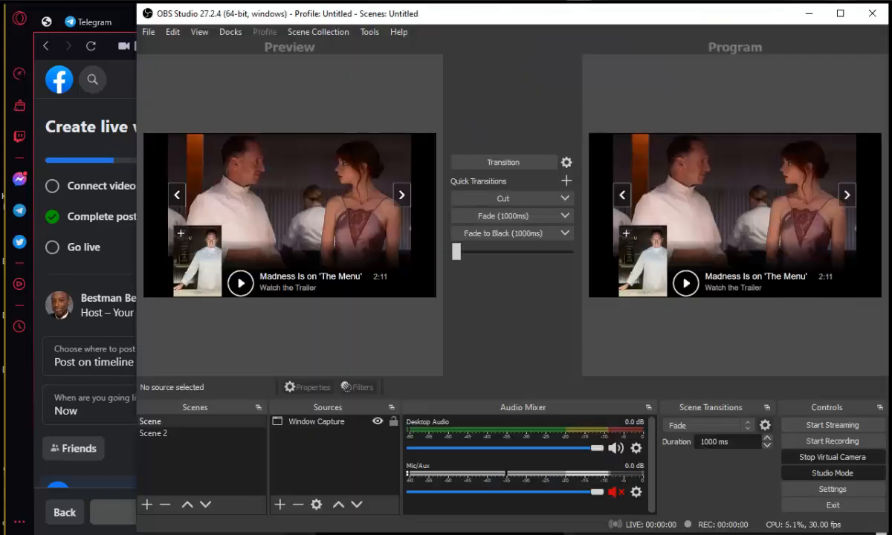
Step: Stop the virtual camera and open the Stream page of OBS Settings
{"action": "left_click", "coordinate": [829, 460]}
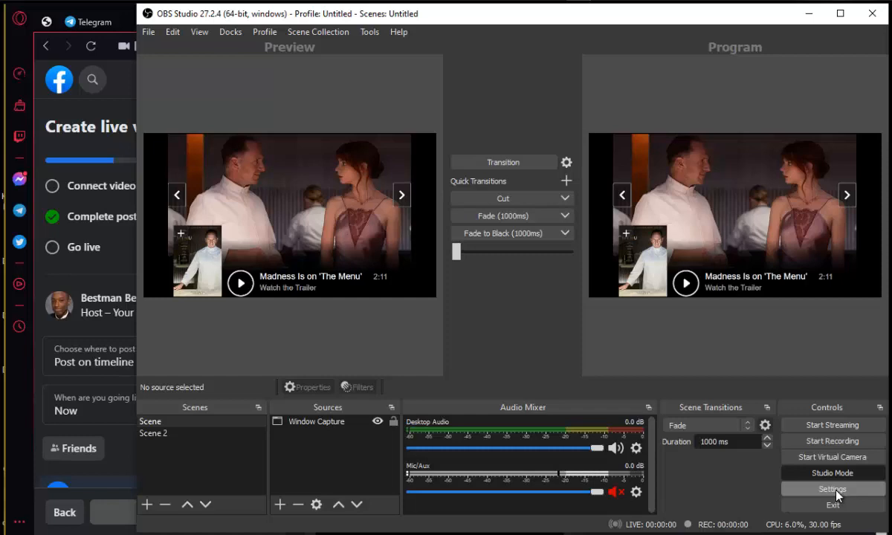
{"action": "left_click", "coordinate": [836, 491]}
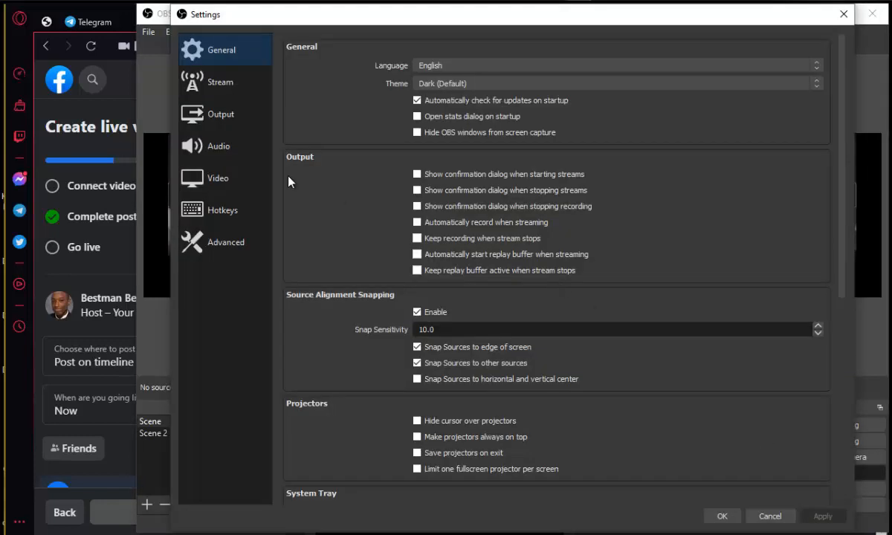
{"action": "left_click", "coordinate": [218, 91]}
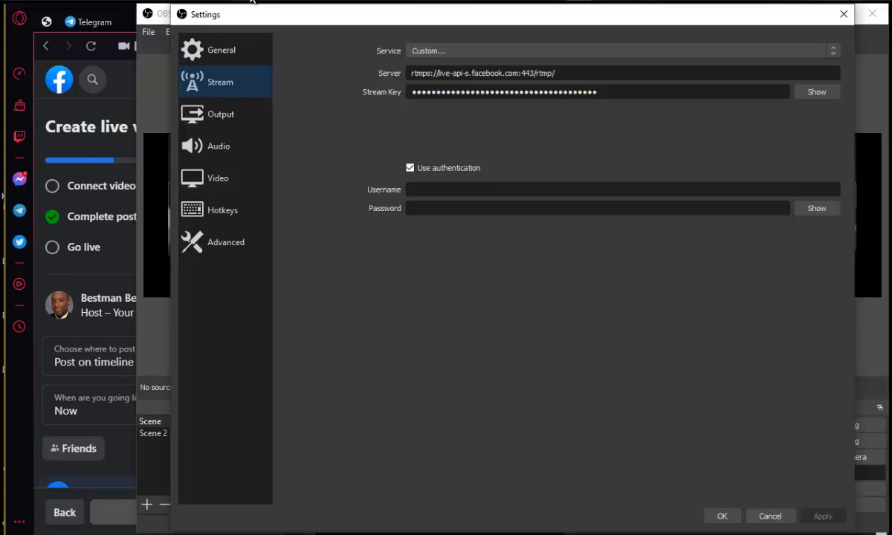
Step: Replace the Stream Key field's contents with the copied Facebook stream key
{"action": "key", "text": "alt+Tab"}
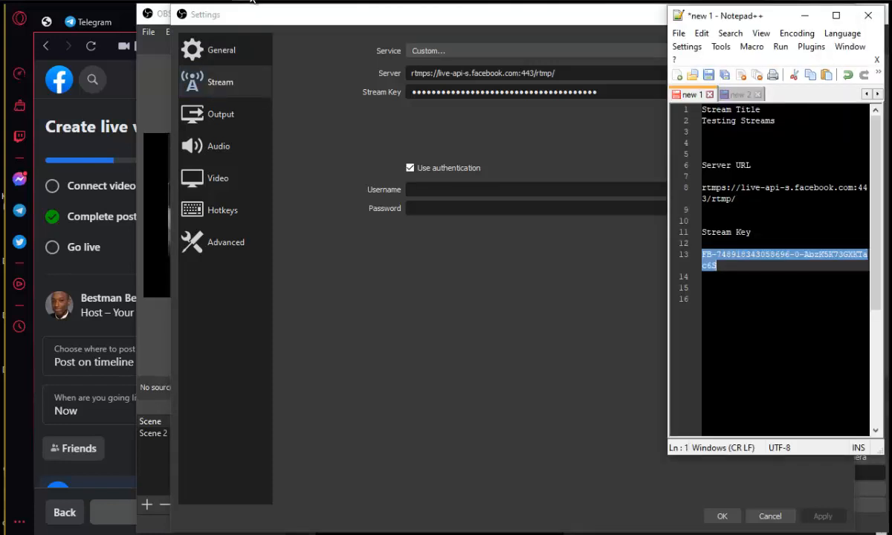
{"action": "left_click", "coordinate": [251, 0]}
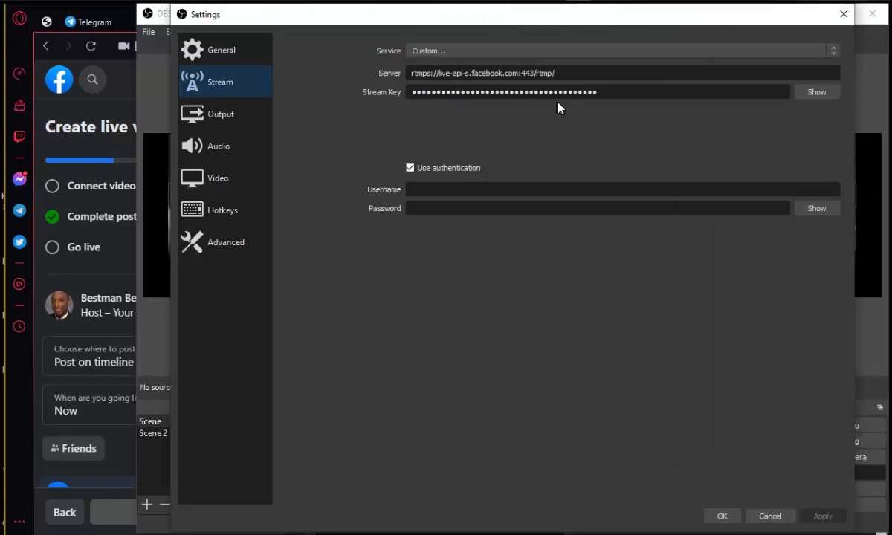
{"action": "left_click_drag", "start_coordinate": [599, 92], "coordinate": [386, 91]}
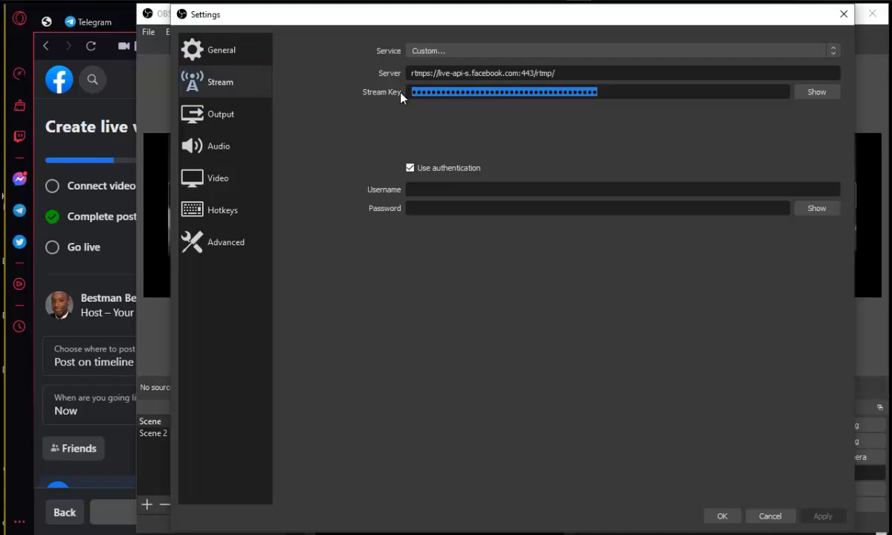
{"action": "key", "text": "ctrl+v"}
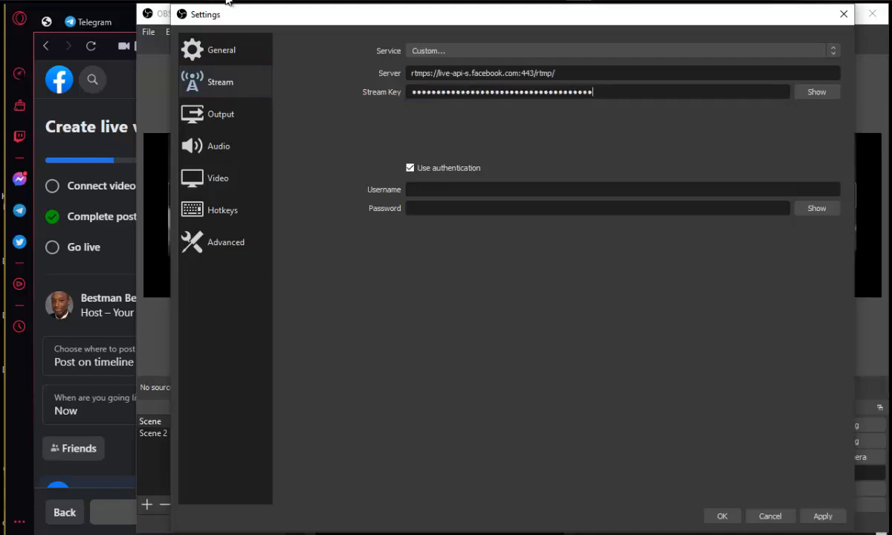
Step: Copy the server URL line from the note
{"action": "key", "text": "alt+Tab"}
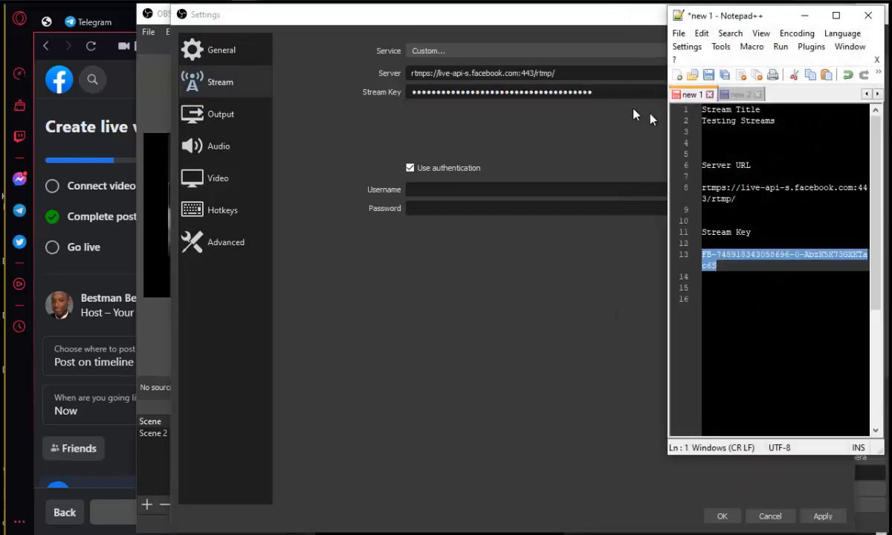
{"action": "left_click_drag", "start_coordinate": [703, 188], "coordinate": [734, 199]}
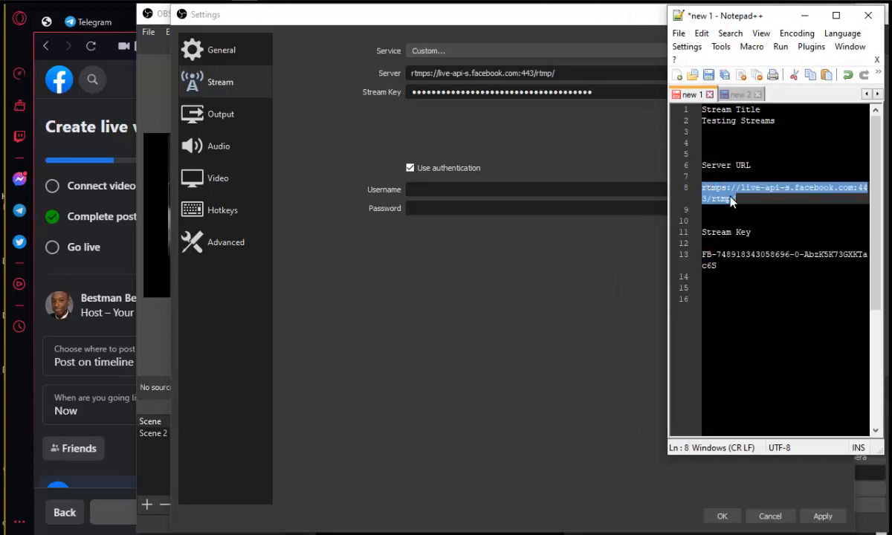
{"action": "right_click", "coordinate": [734, 199]}
{"action": "left_click", "coordinate": [759, 221]}
Step: Replace the Server field's contents with the copied Facebook server URL and apply the stream settings
{"action": "left_click", "coordinate": [554, 73]}
{"action": "left_click_drag", "start_coordinate": [554, 73], "coordinate": [457, 72]}
{"action": "left_click", "coordinate": [558, 73]}
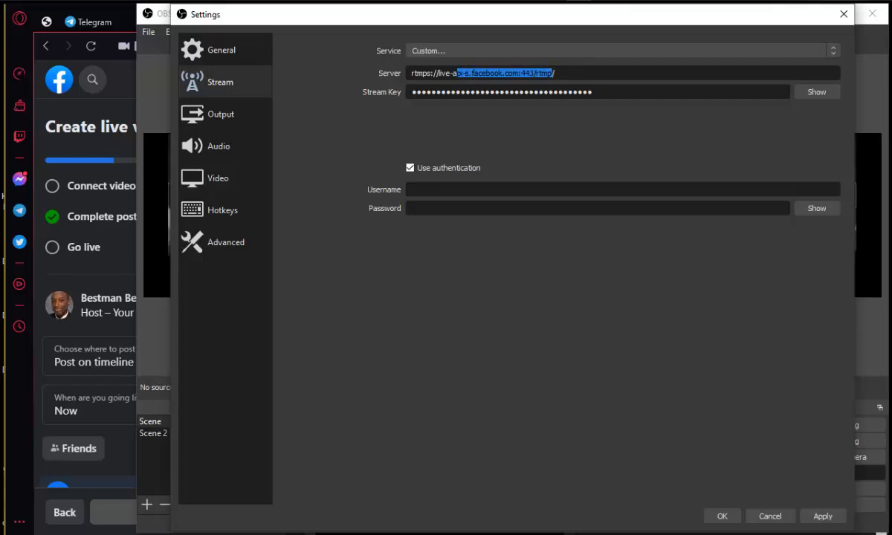
{"action": "left_click", "coordinate": [556, 73]}
{"action": "left_click_drag", "start_coordinate": [557, 73], "coordinate": [411, 73]}
{"action": "left_click", "coordinate": [556, 73]}
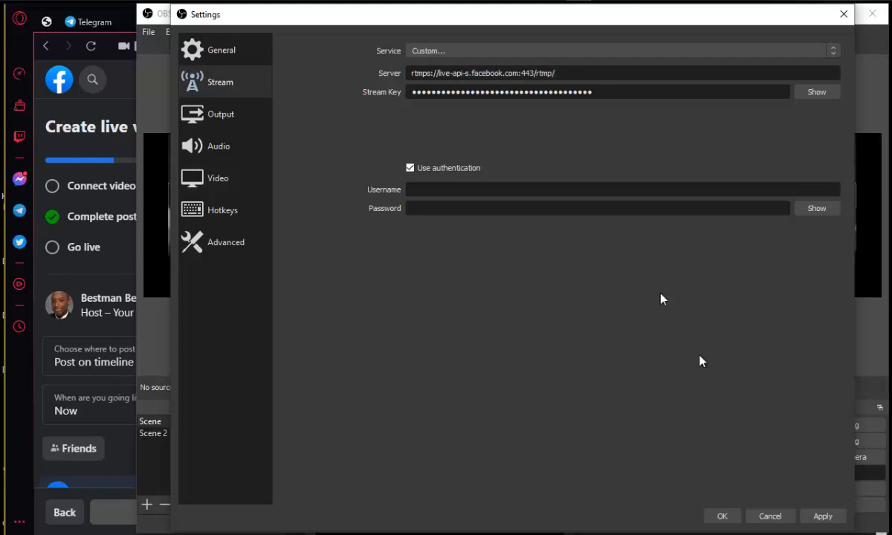
{"action": "left_click", "coordinate": [815, 516]}
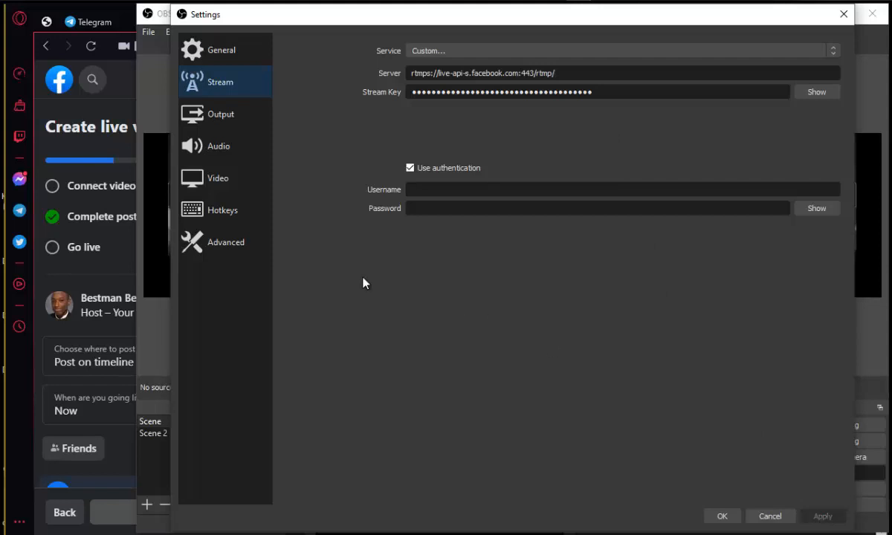
{"action": "left_click", "coordinate": [220, 120]}
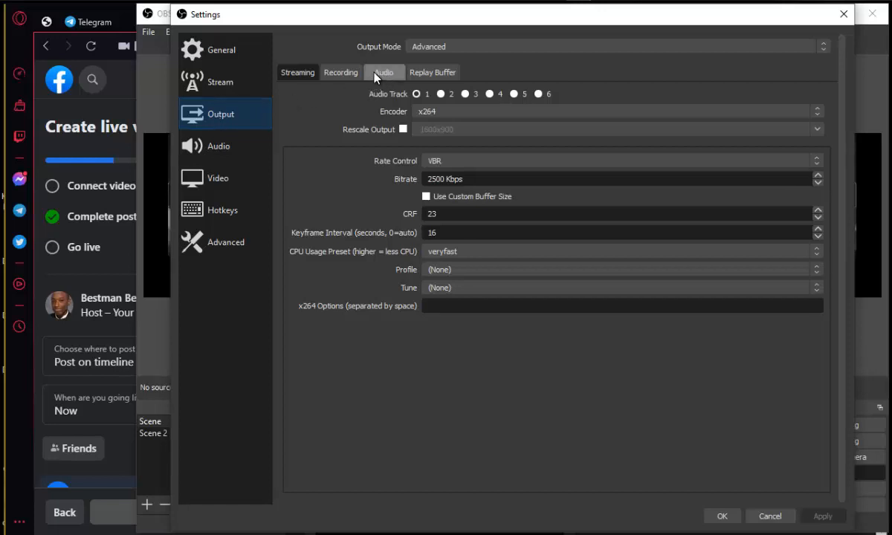
{"action": "left_click", "coordinate": [459, 49]}
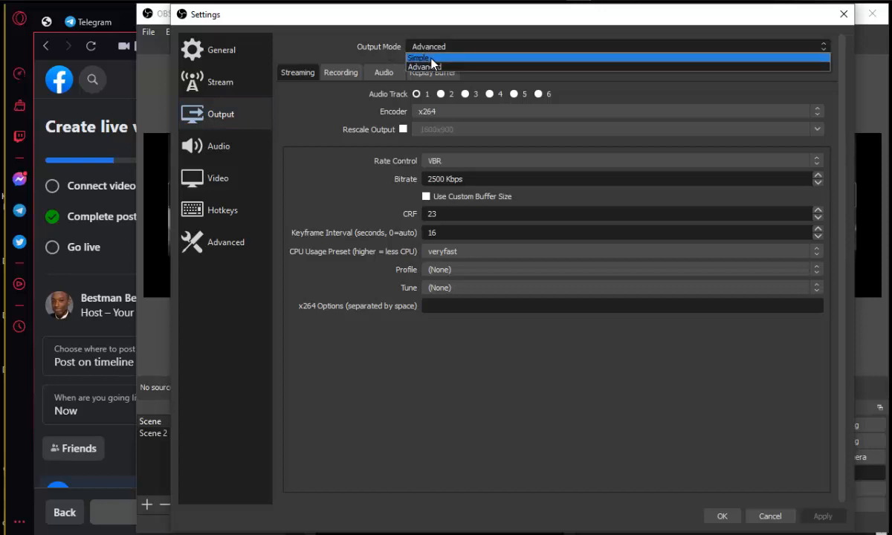
{"action": "left_click", "coordinate": [440, 58]}
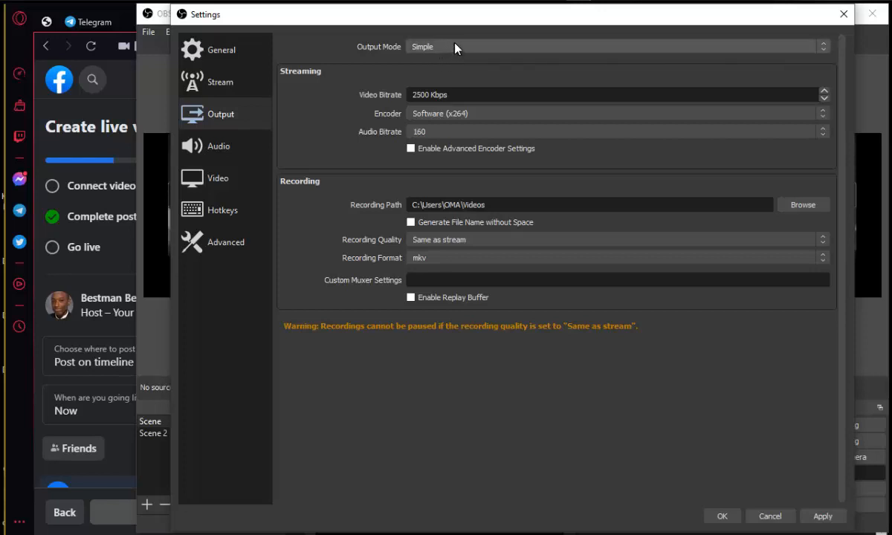
{"action": "left_click", "coordinate": [456, 46]}
{"action": "left_click", "coordinate": [460, 67]}
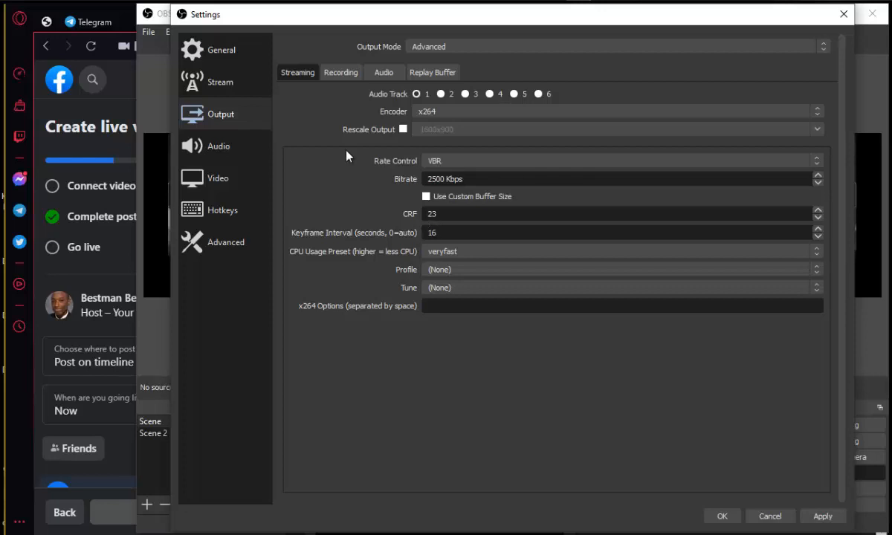
Step: Review the Recording and Streaming output tabs, then apply and close Settings
{"action": "left_click", "coordinate": [341, 73]}
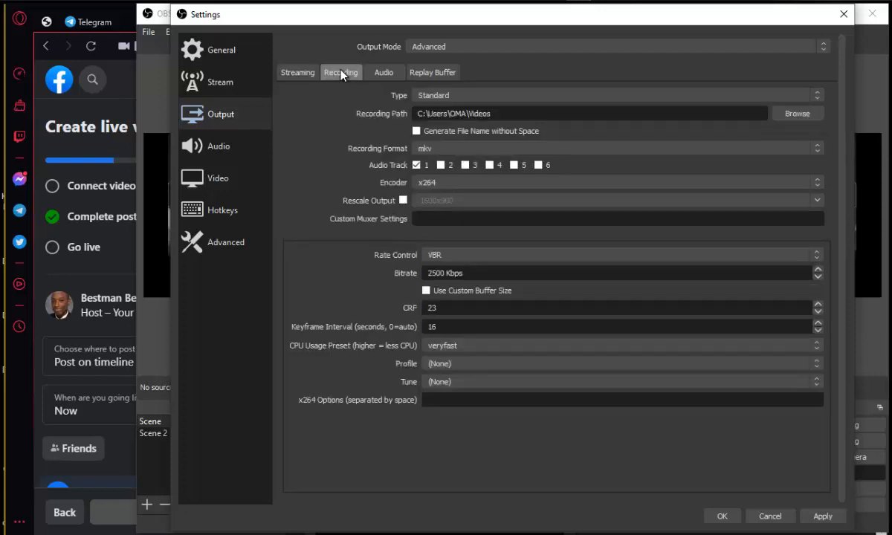
{"action": "left_click", "coordinate": [303, 77]}
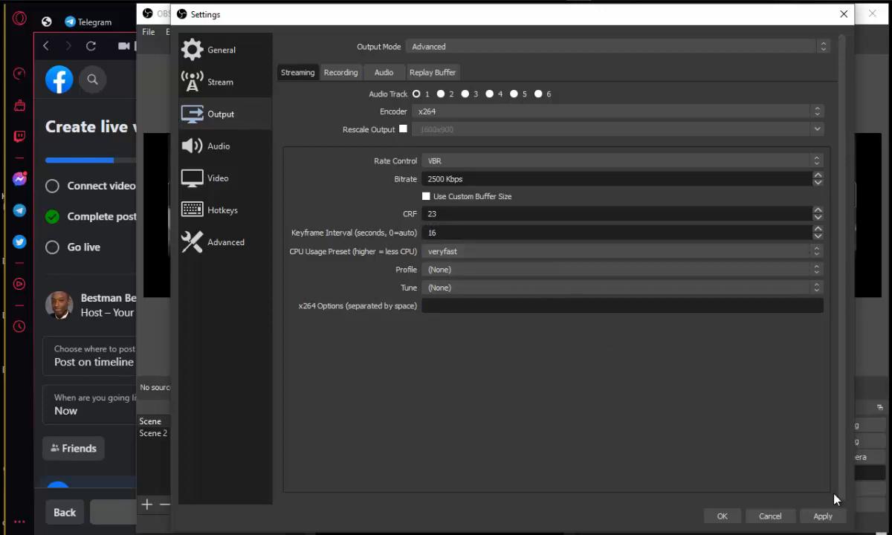
{"action": "left_click", "coordinate": [822, 516]}
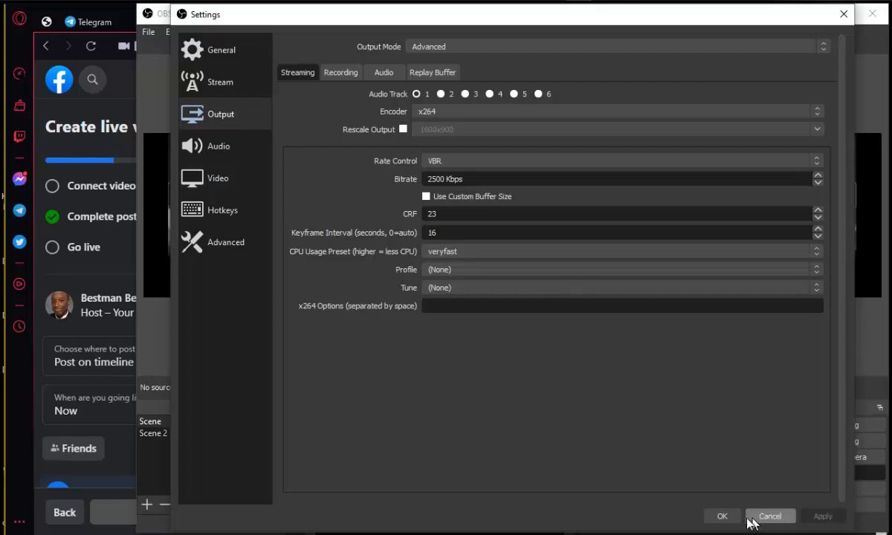
{"action": "left_click", "coordinate": [722, 517]}
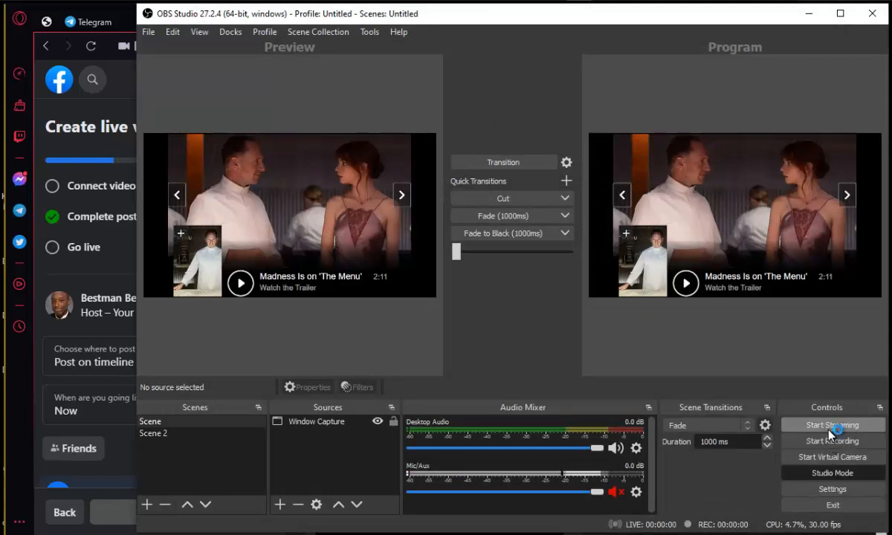
Step: Reopen Settings to examine the Output streaming encoder and rate control settings, then close it
{"action": "left_click", "coordinate": [823, 491]}
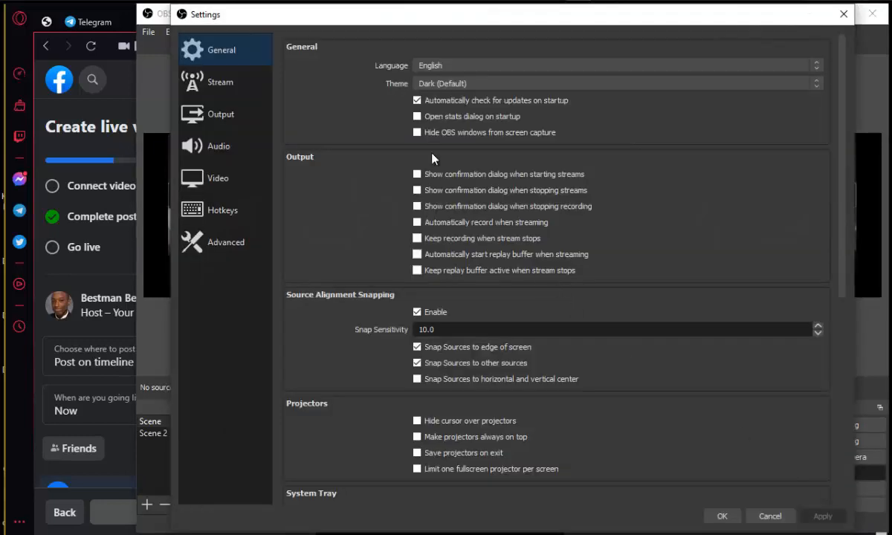
{"action": "left_click", "coordinate": [231, 117]}
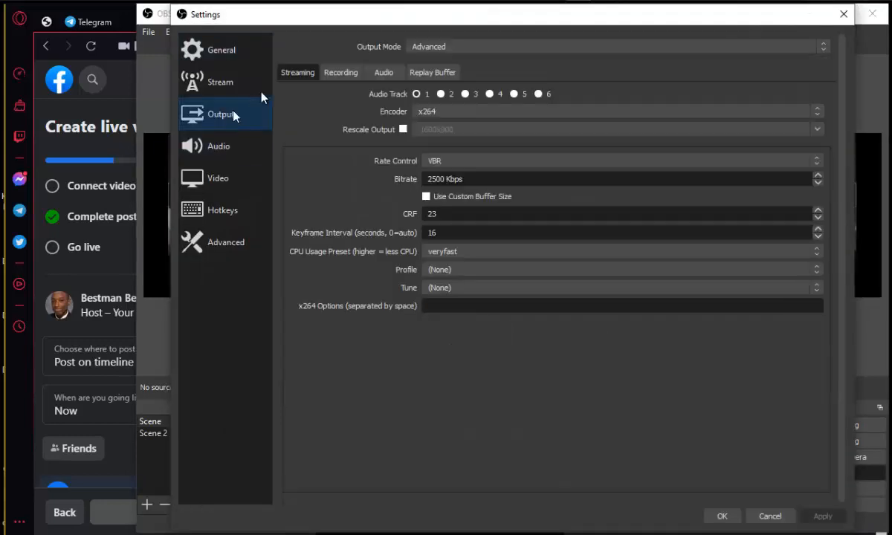
{"action": "left_click", "coordinate": [460, 112]}
{"action": "left_click", "coordinate": [463, 116]}
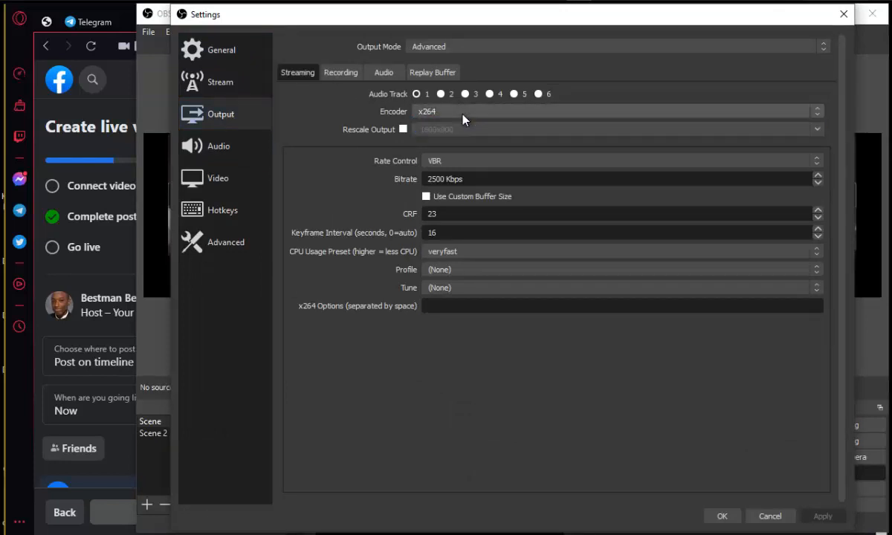
{"action": "left_click", "coordinate": [458, 165]}
{"action": "left_click", "coordinate": [463, 165]}
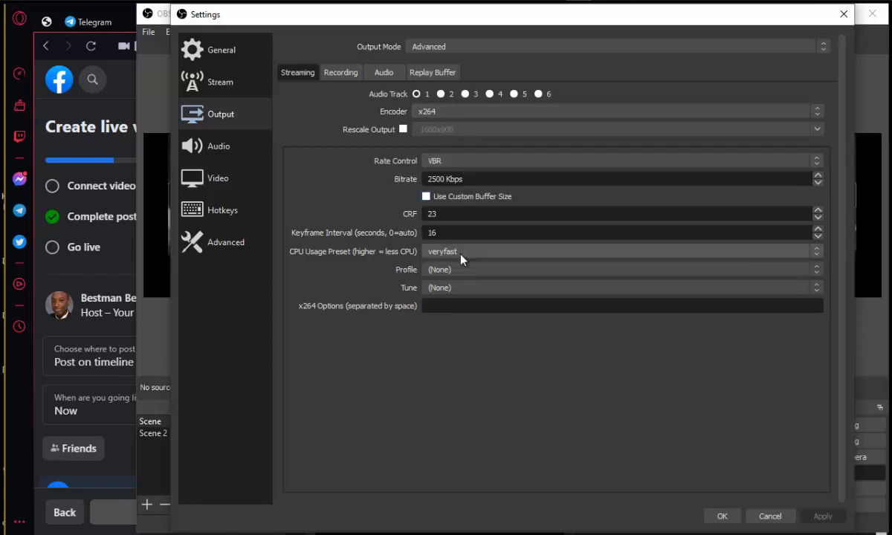
{"action": "left_click", "coordinate": [719, 516]}
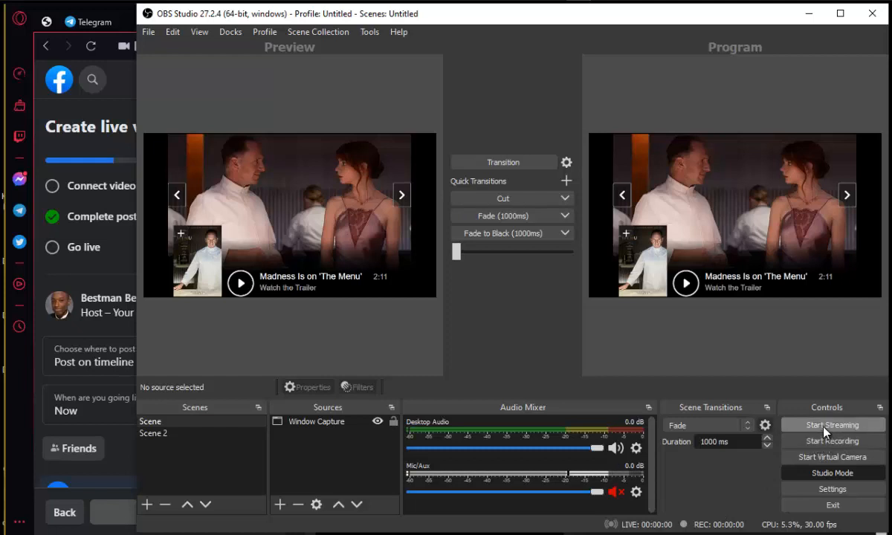
Step: Start streaming from OBS and return to the Facebook Live Producer page
{"action": "left_click", "coordinate": [824, 431]}
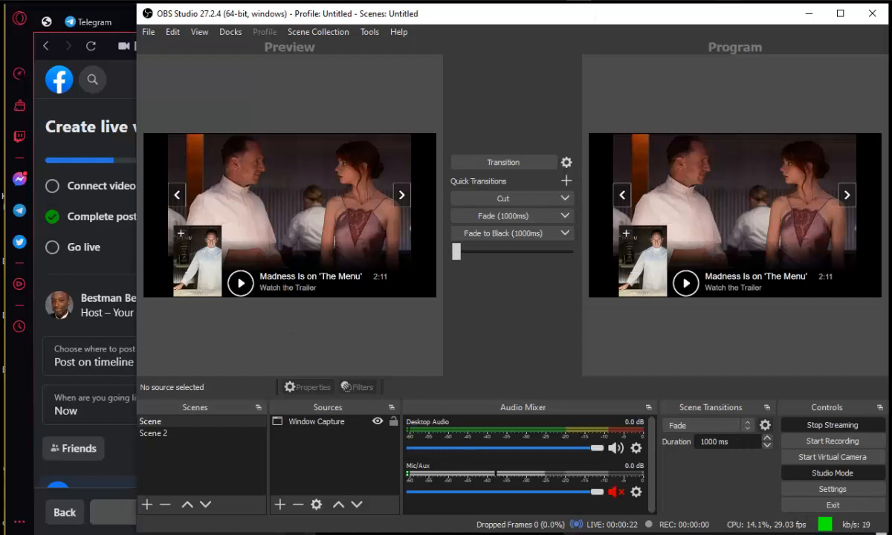
{"action": "left_click", "coordinate": [751, 1]}
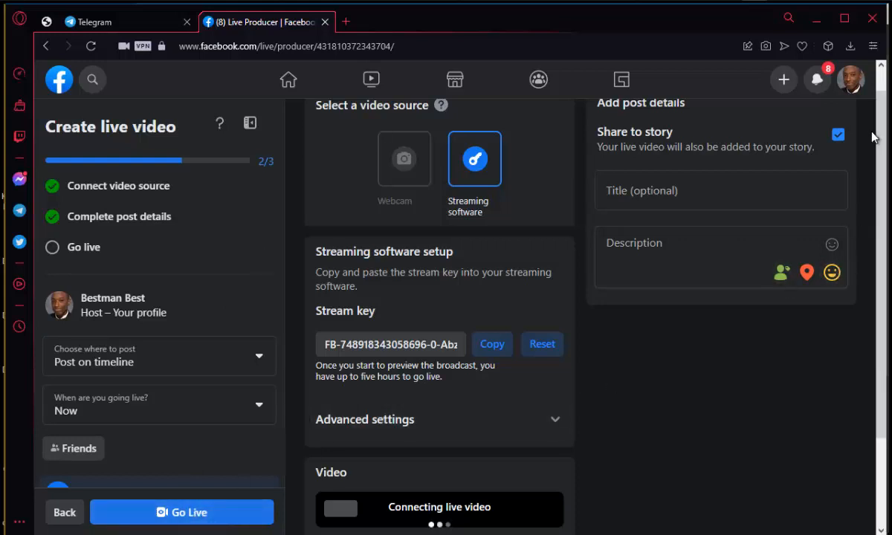
{"action": "left_click_drag", "start_coordinate": [883, 132], "coordinate": [881, 107]}
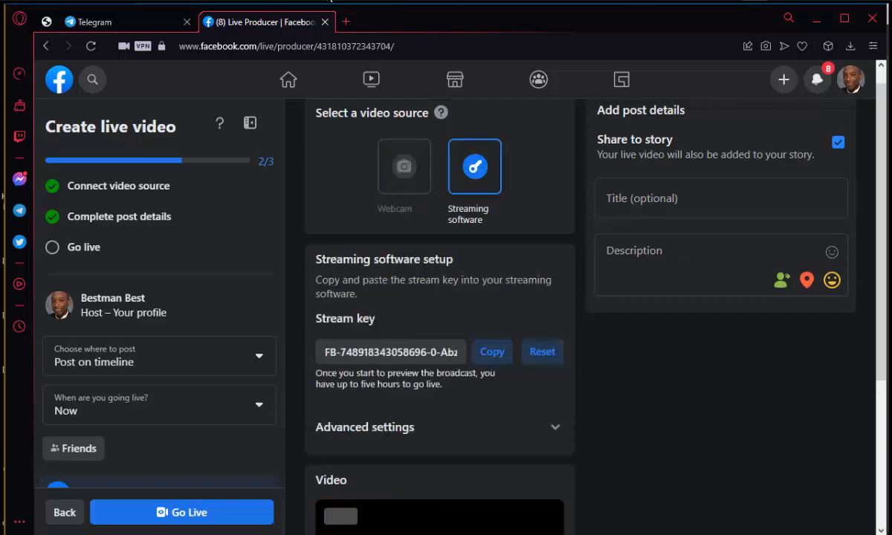
Step: Copy the stream title from the note and paste it into the live video's Title field as Testing Streams
{"action": "left_click", "coordinate": [247, 0]}
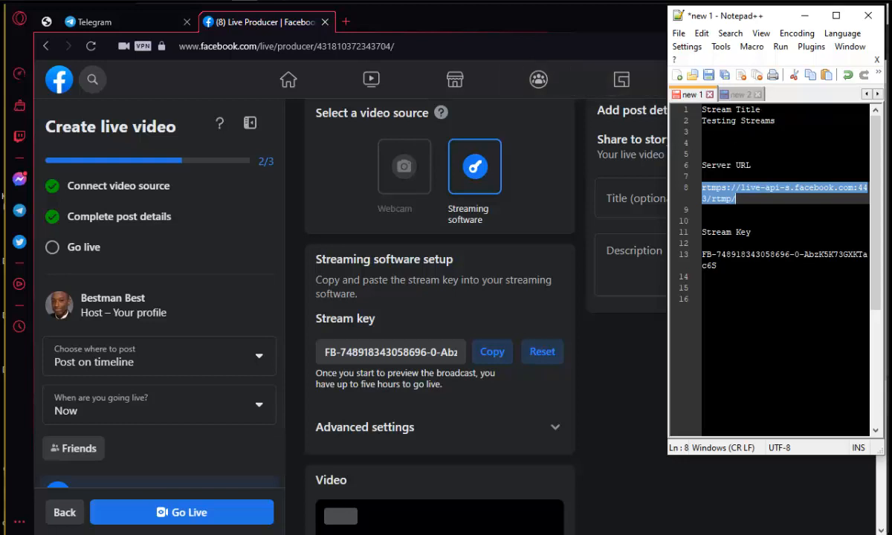
{"action": "left_click_drag", "start_coordinate": [776, 120], "coordinate": [662, 121]}
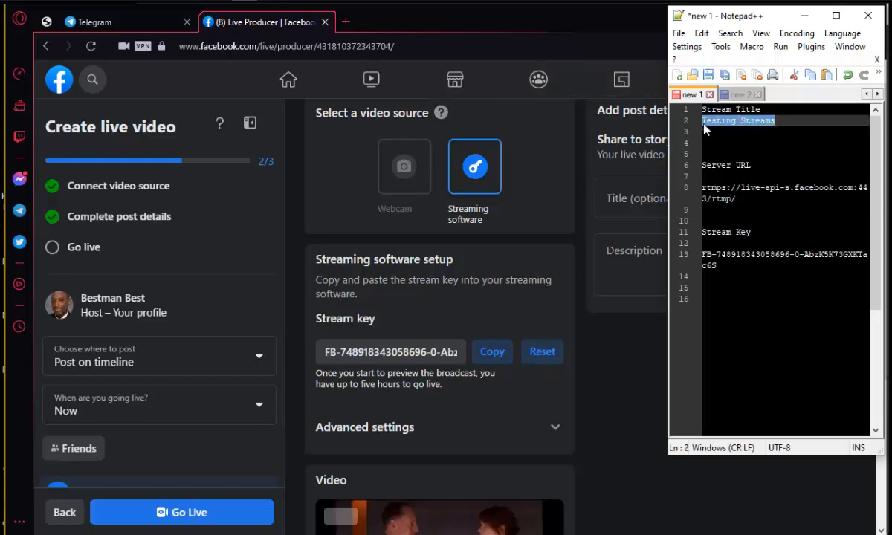
{"action": "right_click", "coordinate": [674, 113]}
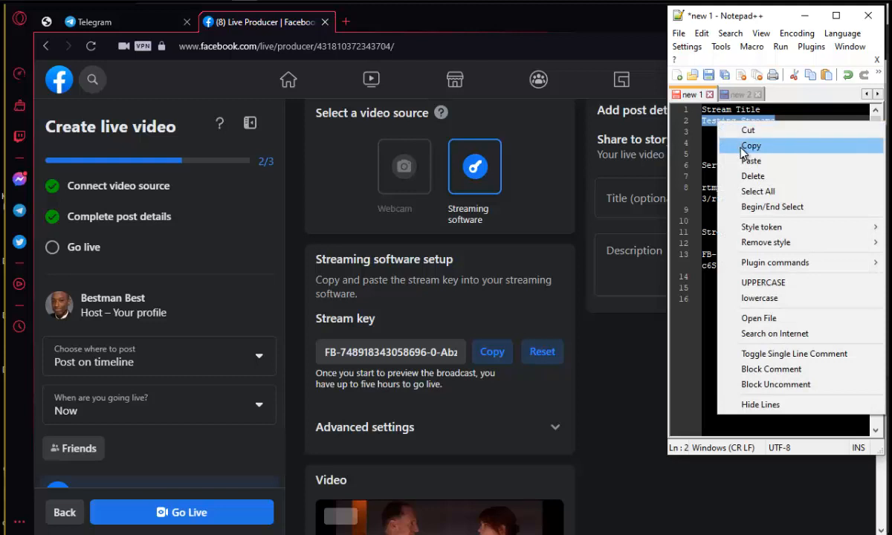
{"action": "left_click", "coordinate": [699, 145]}
{"action": "left_click", "coordinate": [662, 190]}
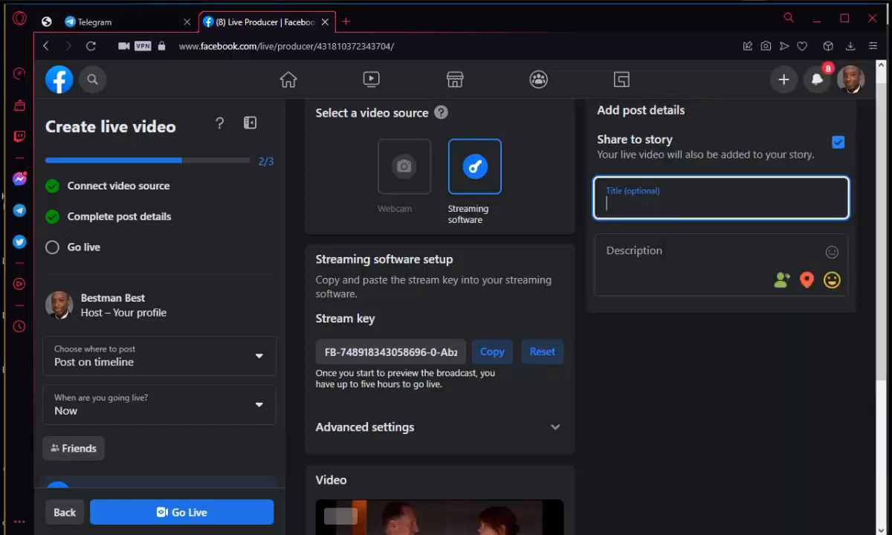
{"action": "key", "text": "ctrl+v"}
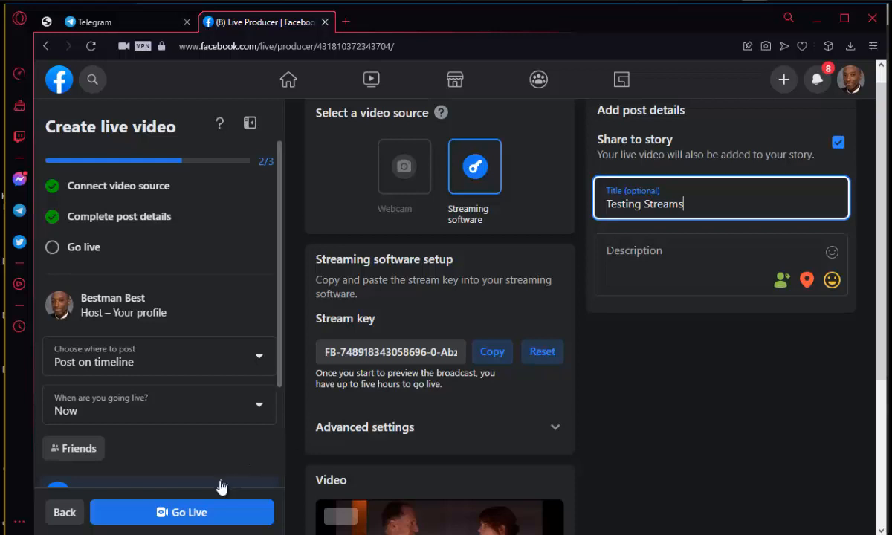
Step: Go live on Facebook with the streaming software as the video source
{"action": "left_click", "coordinate": [170, 508]}
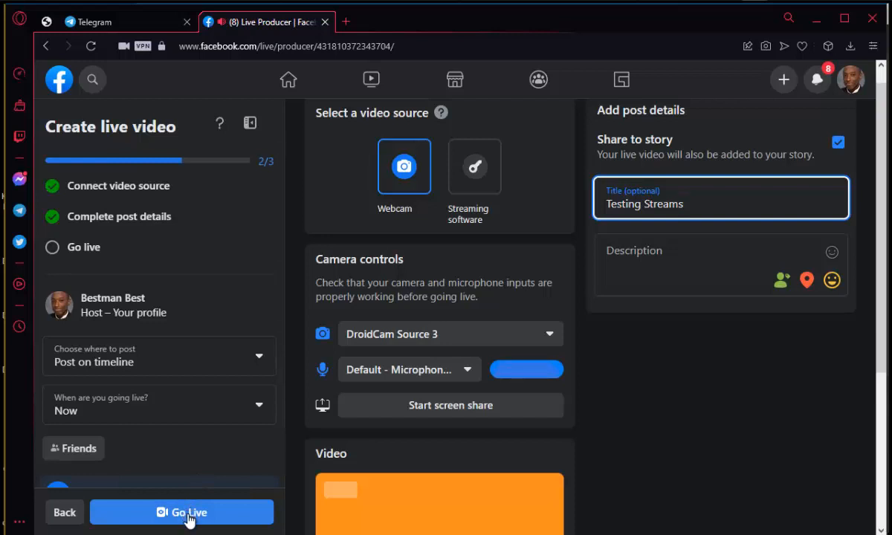
{"action": "left_click", "coordinate": [189, 520]}
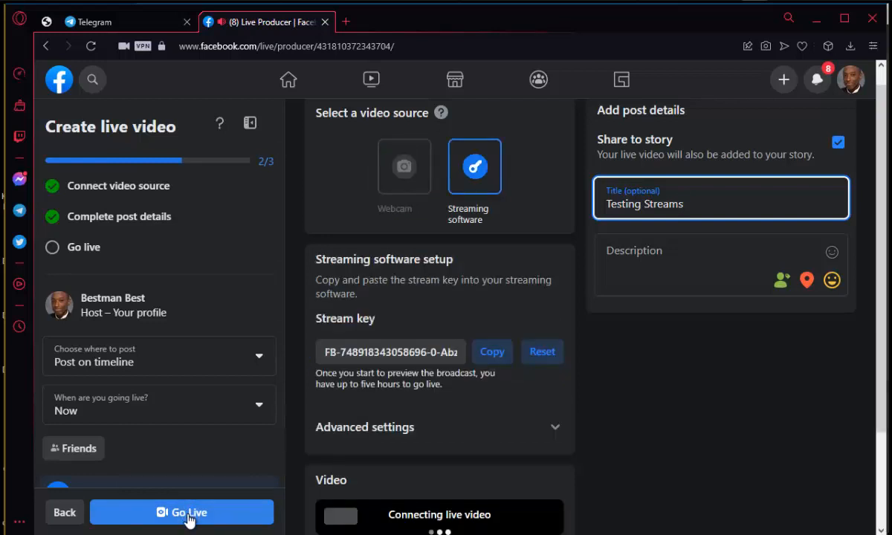
{"action": "left_click", "coordinate": [188, 520]}
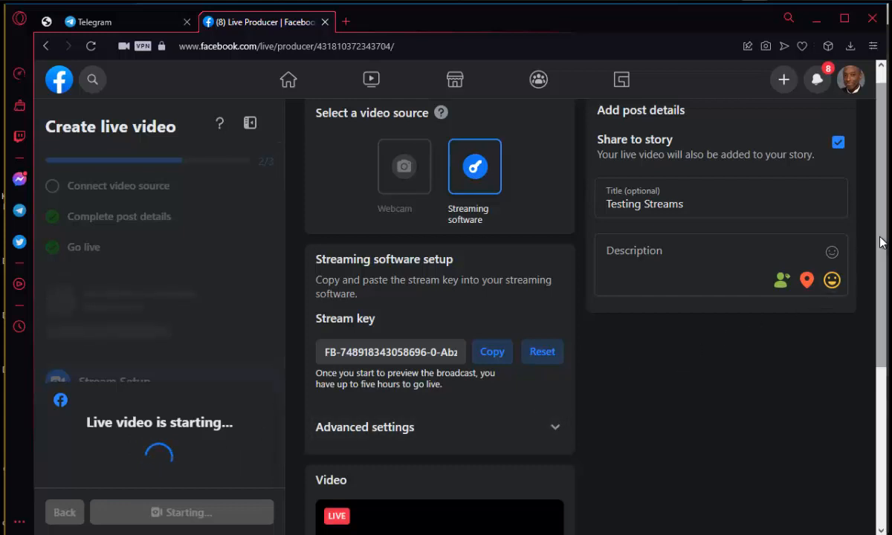
Step: Scroll down the live dashboard and dismiss the tips and dashboard customisation pop-ups
{"action": "left_click_drag", "start_coordinate": [882, 221], "coordinate": [888, 316]}
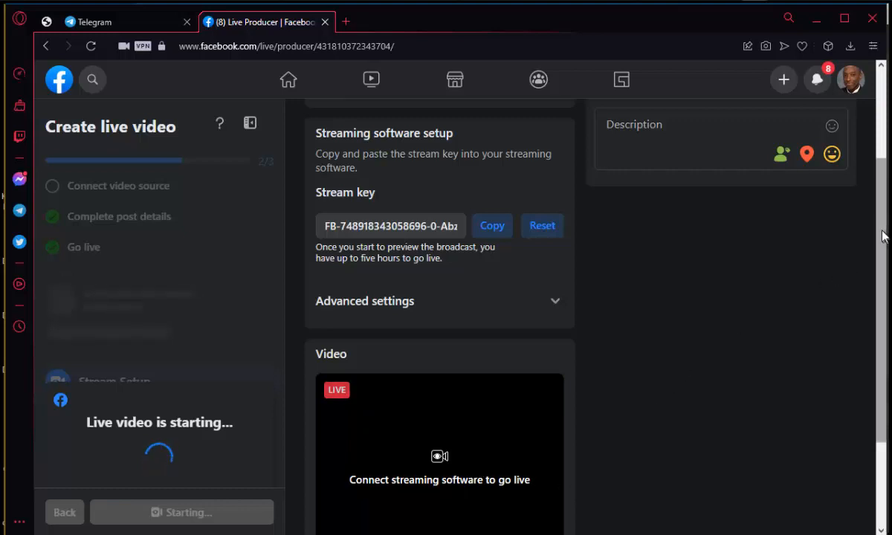
{"action": "scroll", "coordinate": [885, 255], "scroll_direction": "down", "scroll_amount": 1}
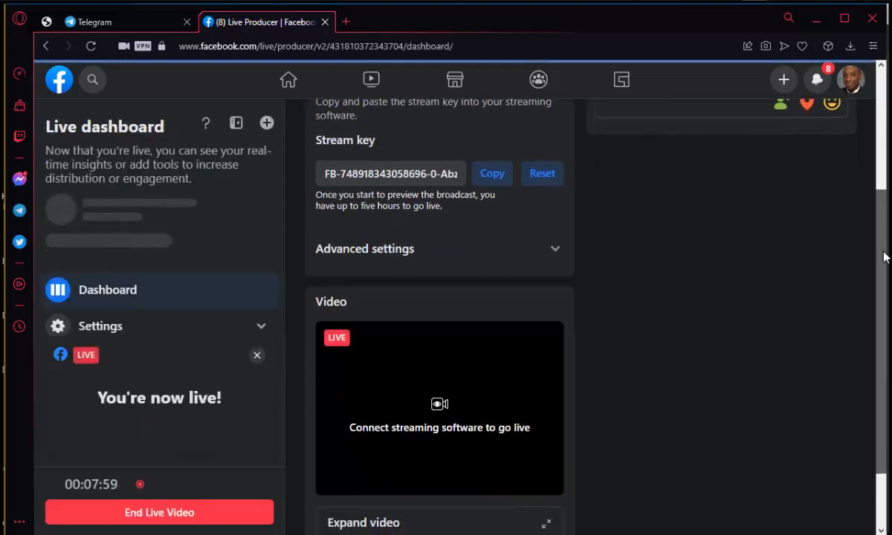
{"action": "scroll", "coordinate": [886, 256], "scroll_direction": "down", "scroll_amount": 1}
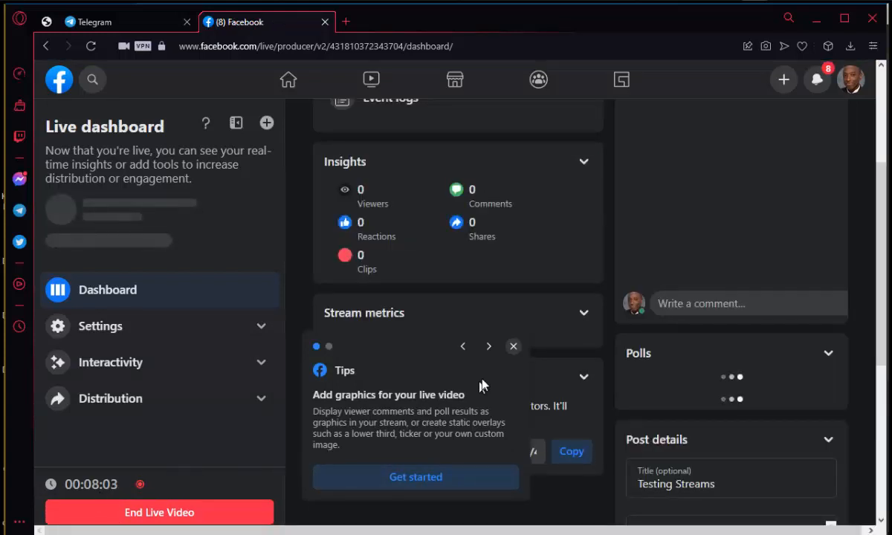
{"action": "left_click", "coordinate": [513, 346]}
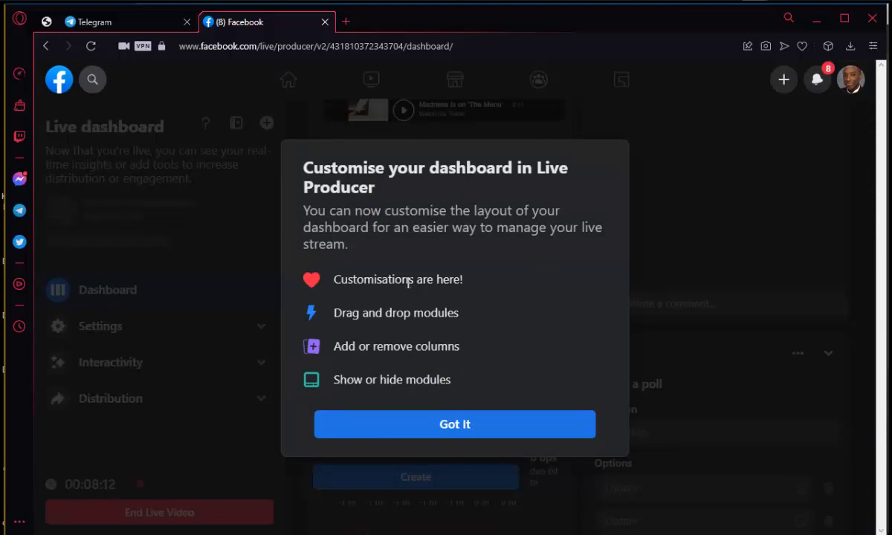
{"action": "left_click", "coordinate": [465, 430]}
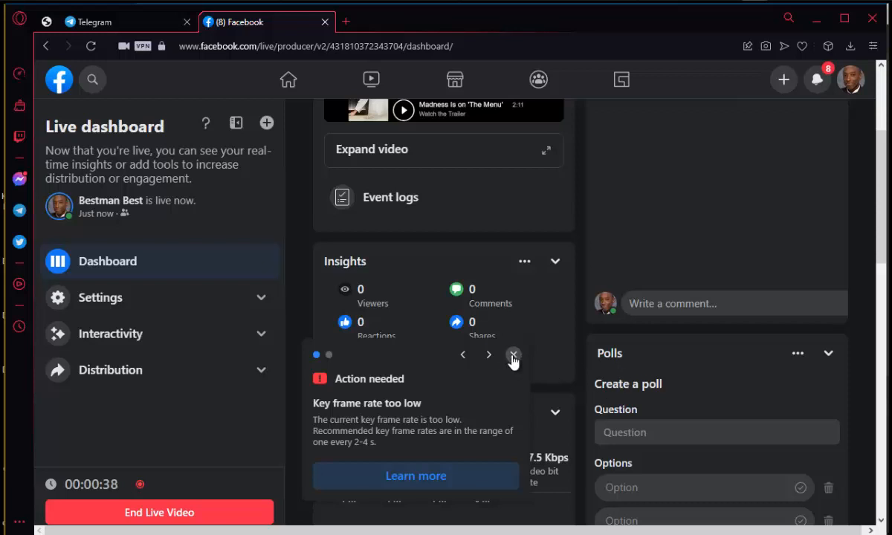
{"action": "left_click", "coordinate": [513, 356]}
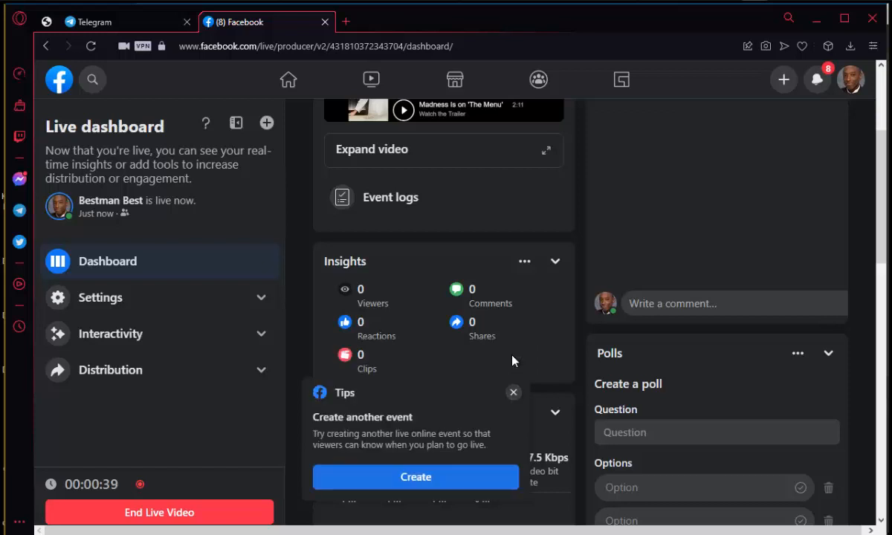
Step: Close the tips pop-up and return to the top of the live dashboard
{"action": "left_click", "coordinate": [513, 395]}
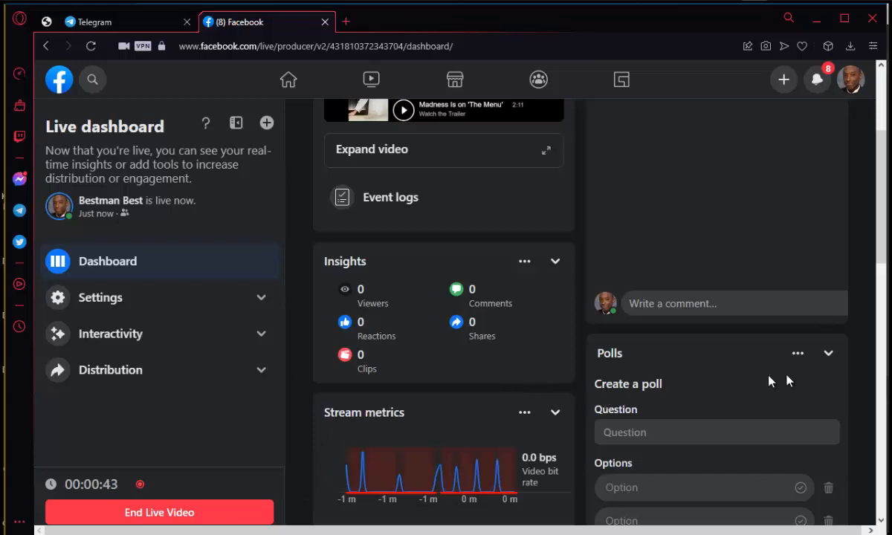
{"action": "left_click_drag", "start_coordinate": [879, 176], "coordinate": [880, 126]}
{"action": "left_click", "coordinate": [450, 271]}
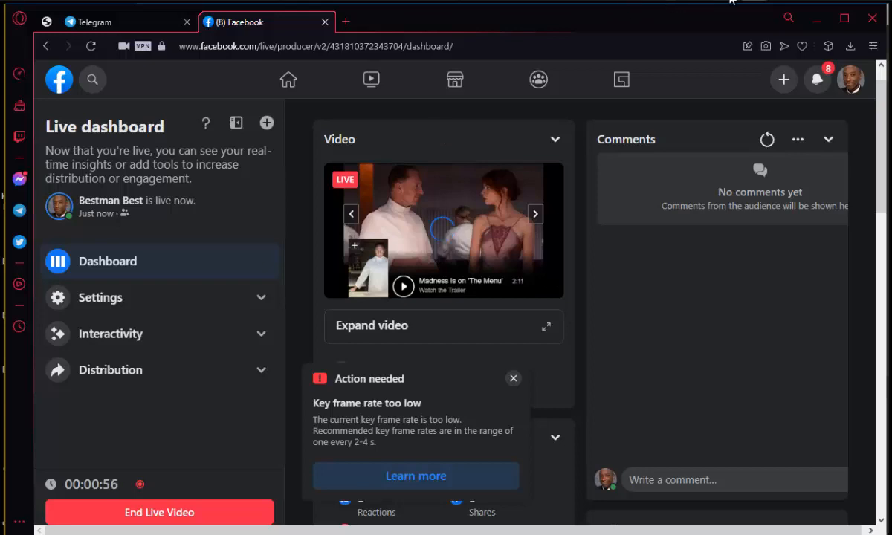
Step: Switch to the captured browser window and play 'The Menu' official trailer on IMDb
{"action": "left_click", "coordinate": [685, 32]}
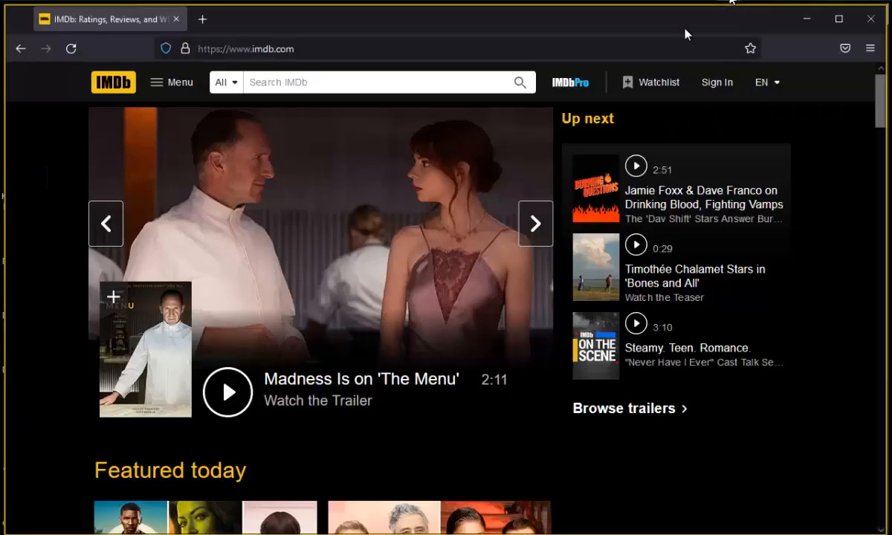
{"action": "left_click", "coordinate": [227, 400]}
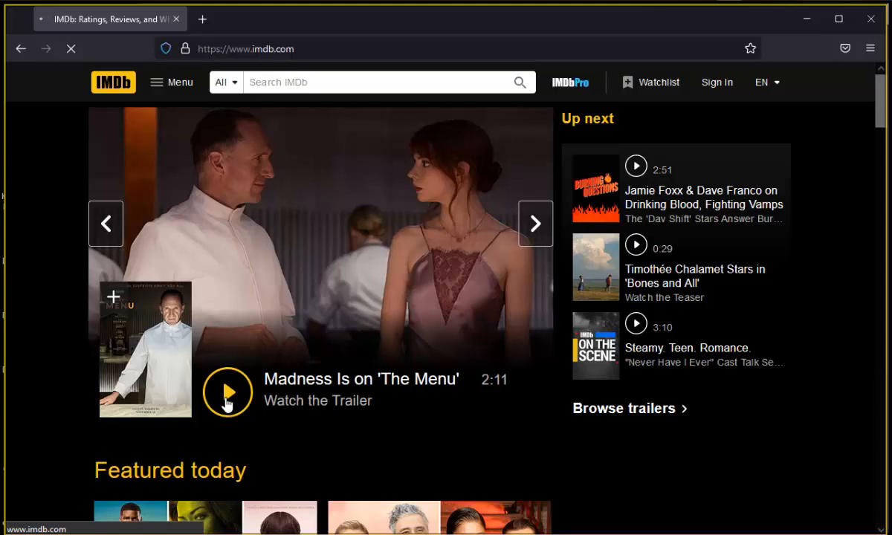
{"action": "left_click", "coordinate": [226, 400]}
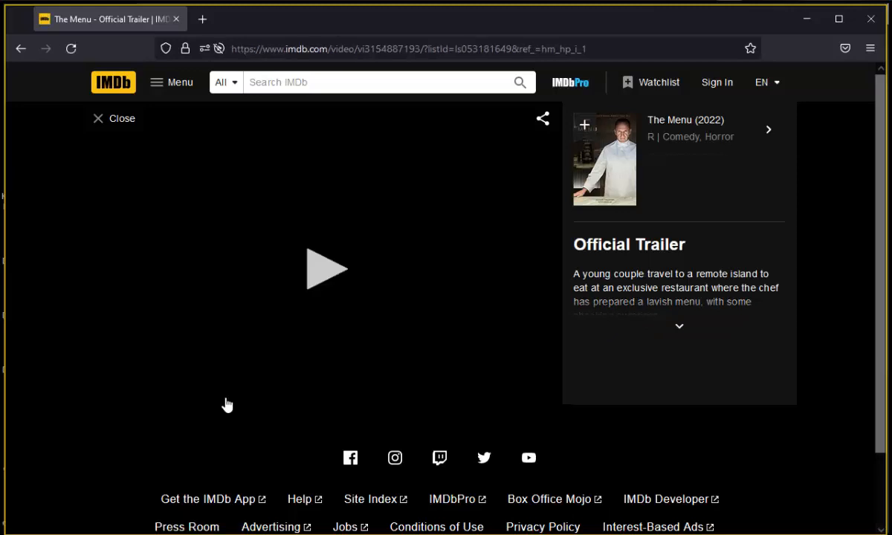
{"action": "left_click", "coordinate": [326, 278]}
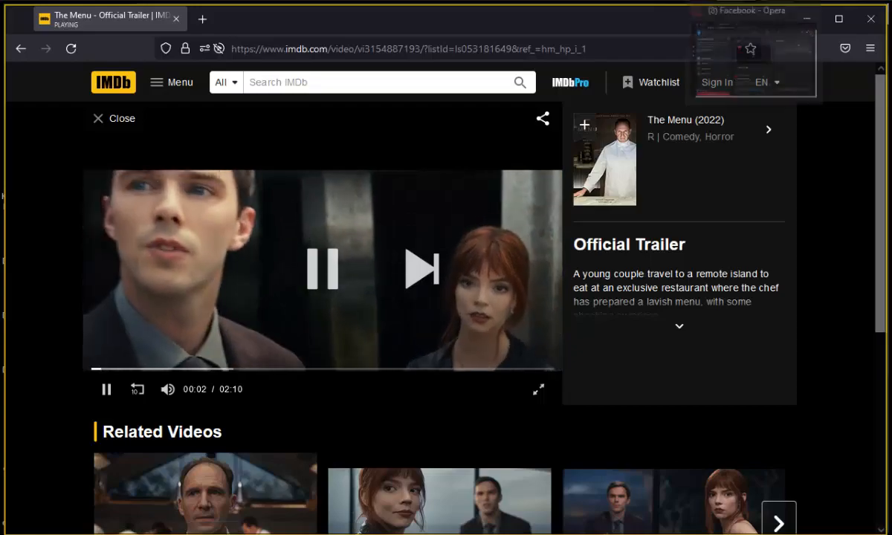
Step: Switch between the Facebook live dashboard, the playing trailer and OBS to check the live stream
{"action": "left_click", "coordinate": [752, 1]}
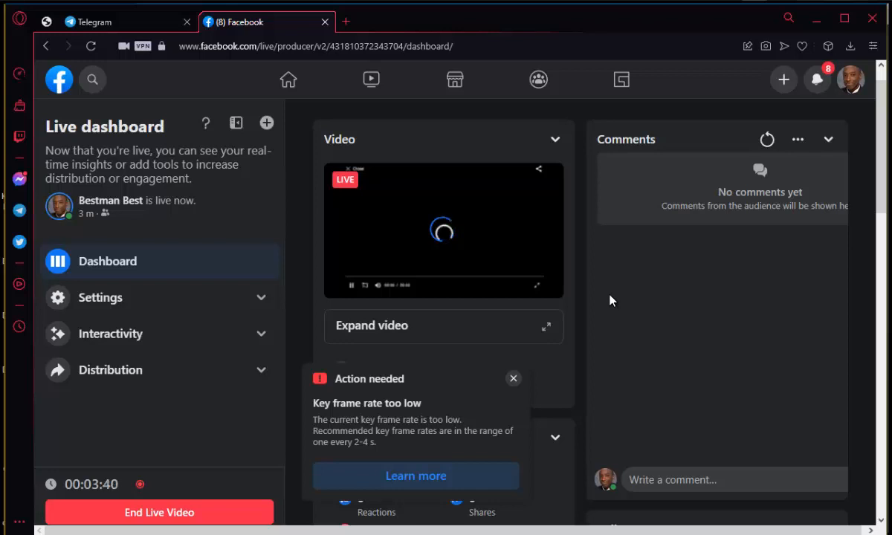
{"action": "left_click", "coordinate": [732, 1]}
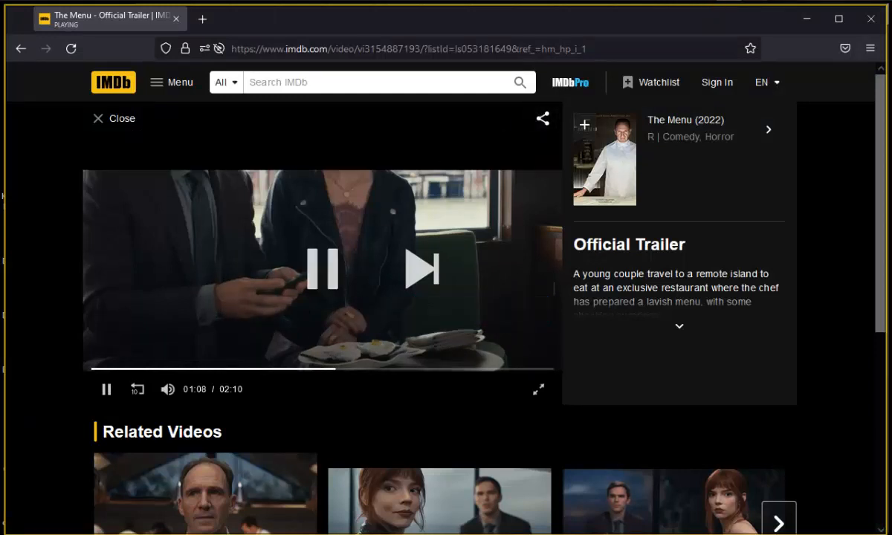
{"action": "left_click", "coordinate": [753, 0]}
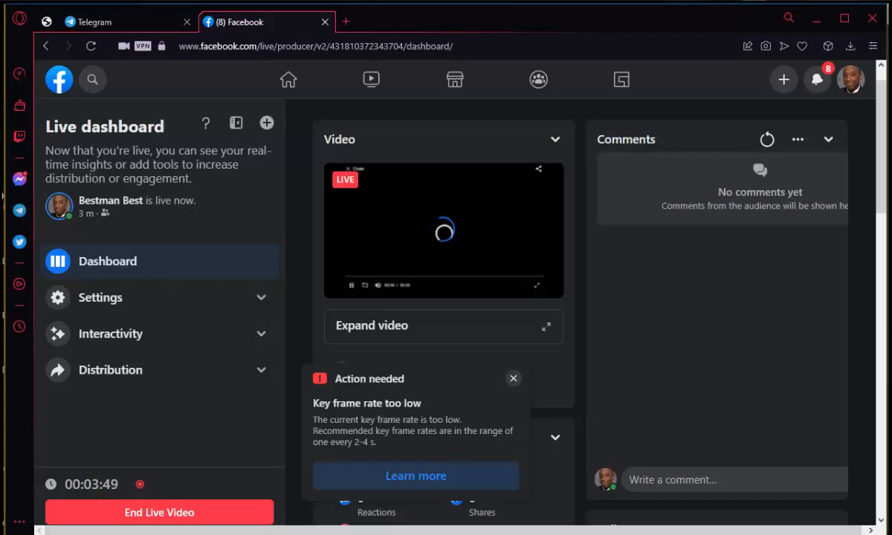
{"action": "left_click", "coordinate": [584, 0]}
{"action": "left_click", "coordinate": [585, 0]}
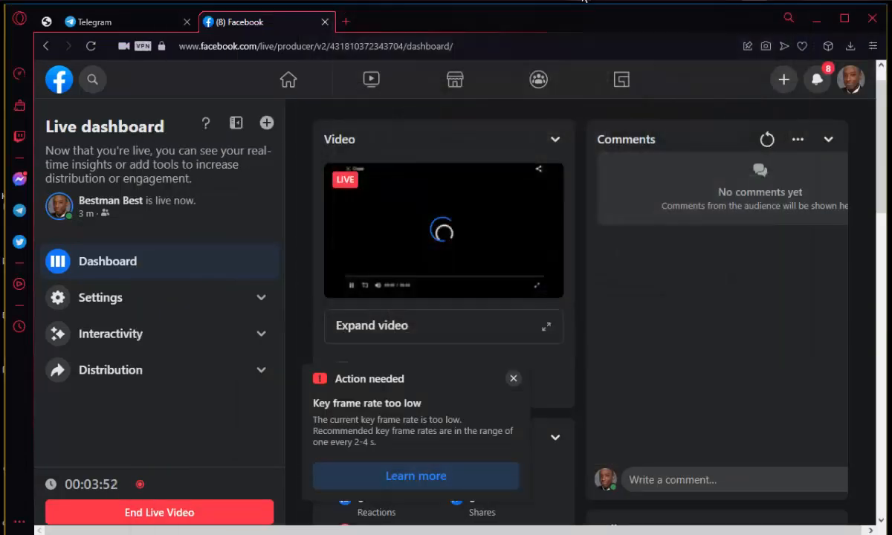
{"action": "left_click", "coordinate": [584, 1]}
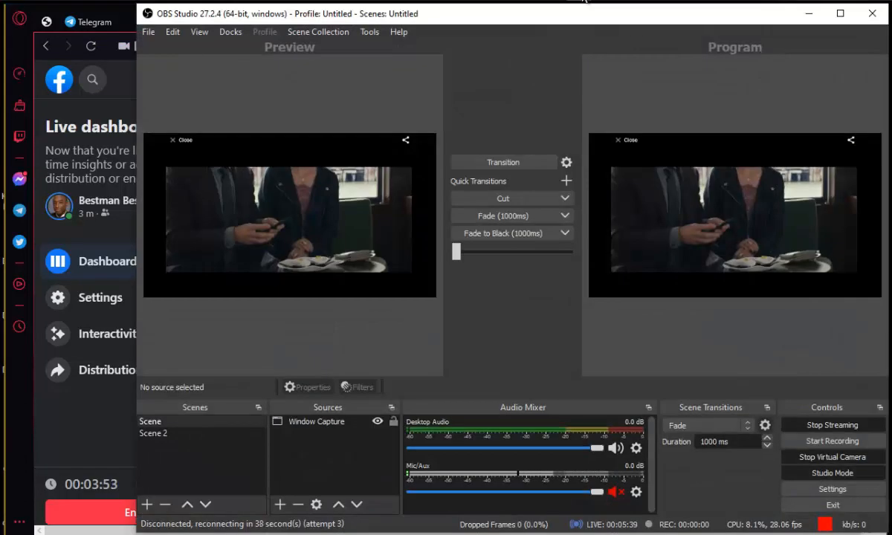